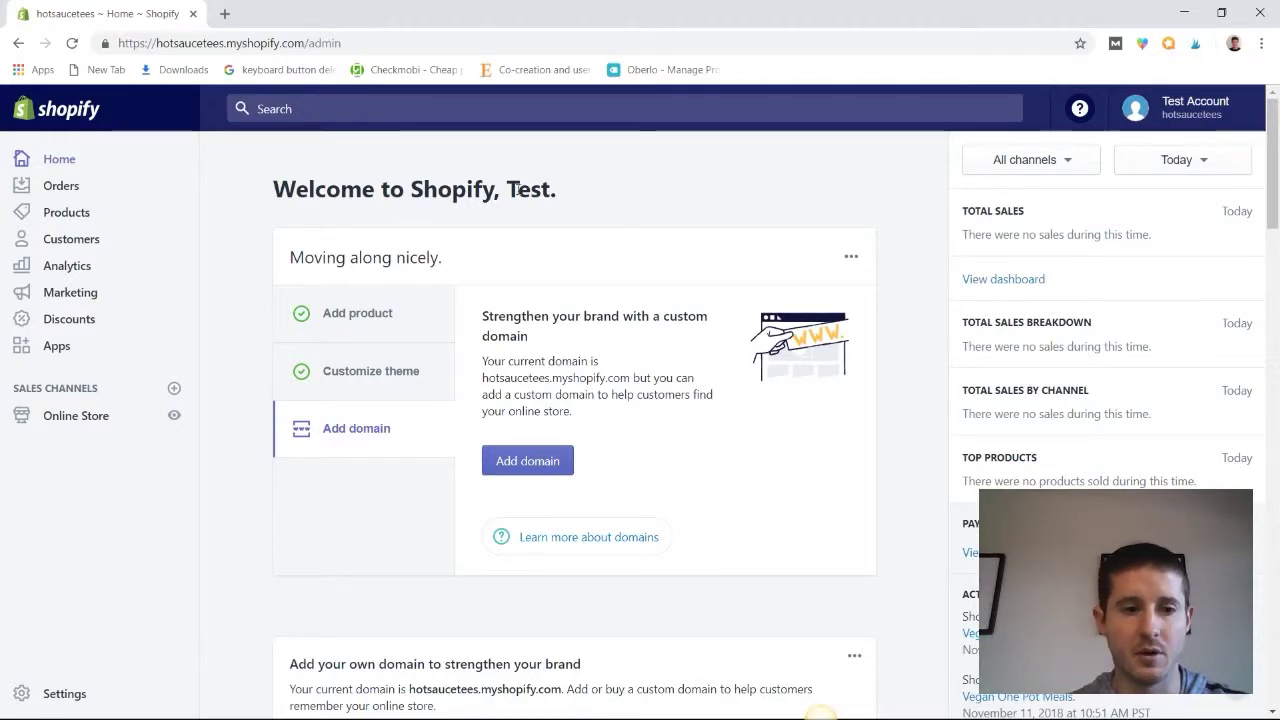
# - Add a new blog to the online store and title it "Recipes"
pyautogui.click(76, 418)
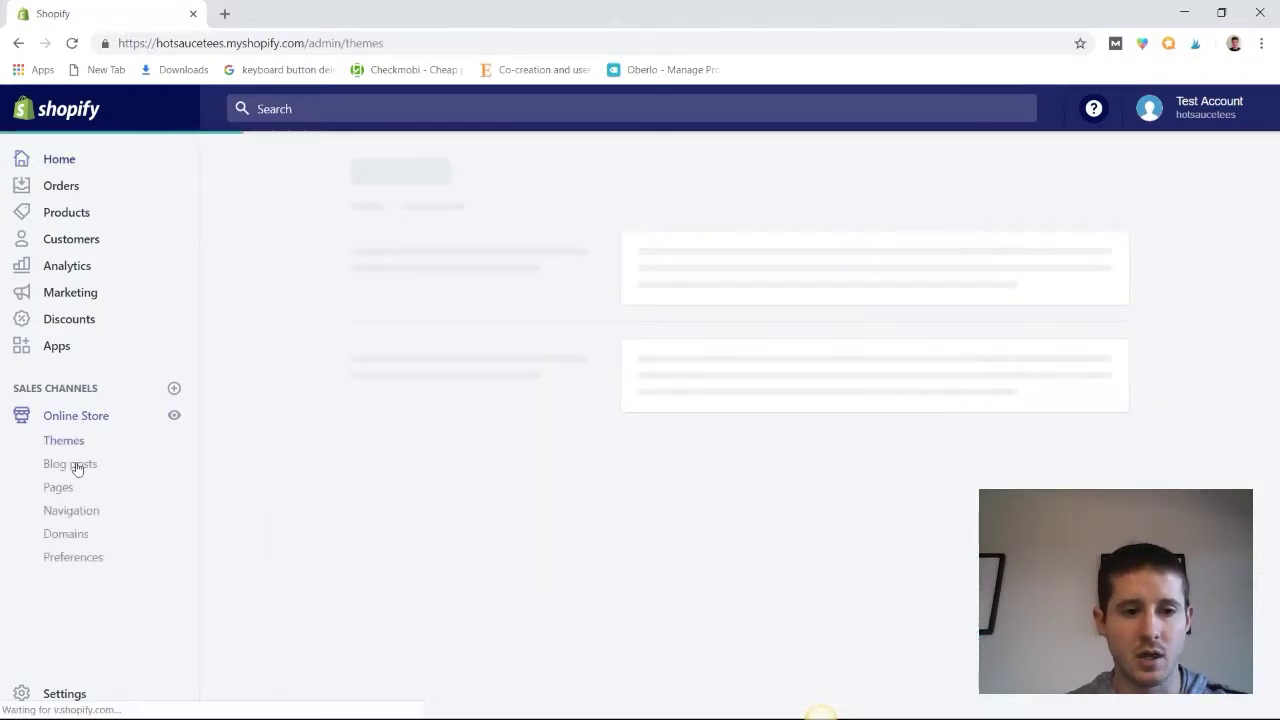
pyautogui.click(70, 464)
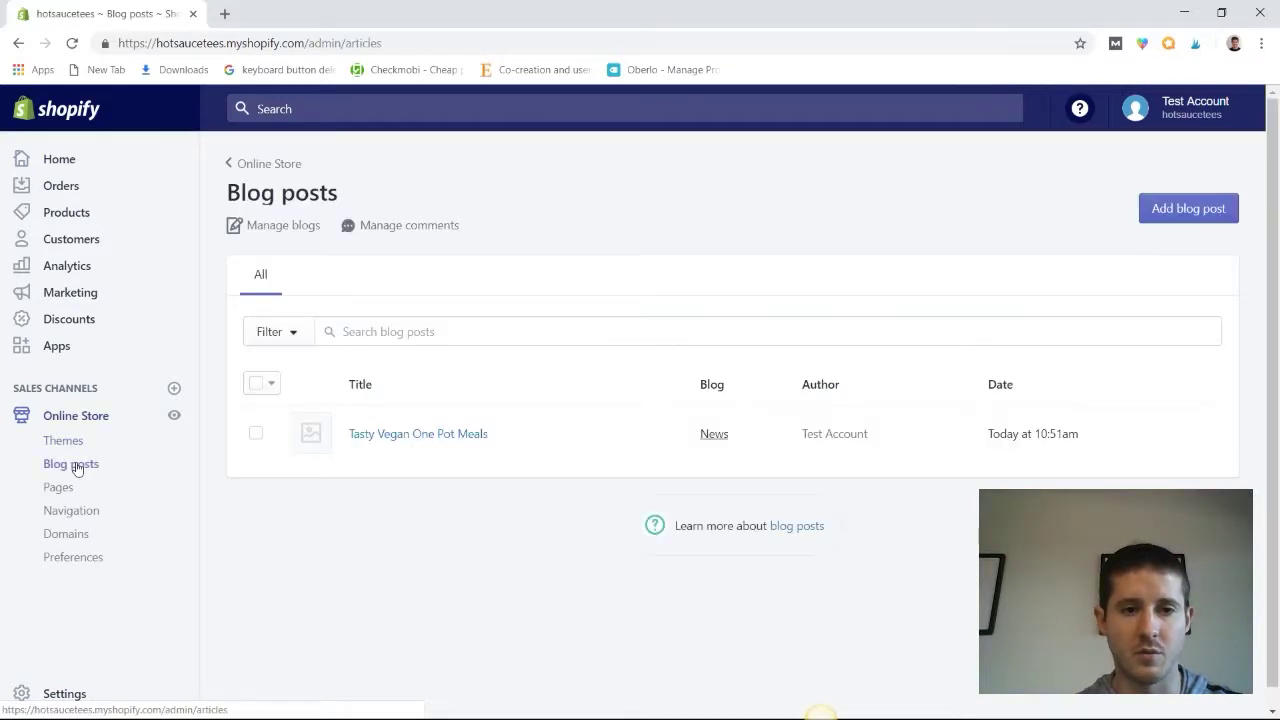
pyautogui.click(268, 227)
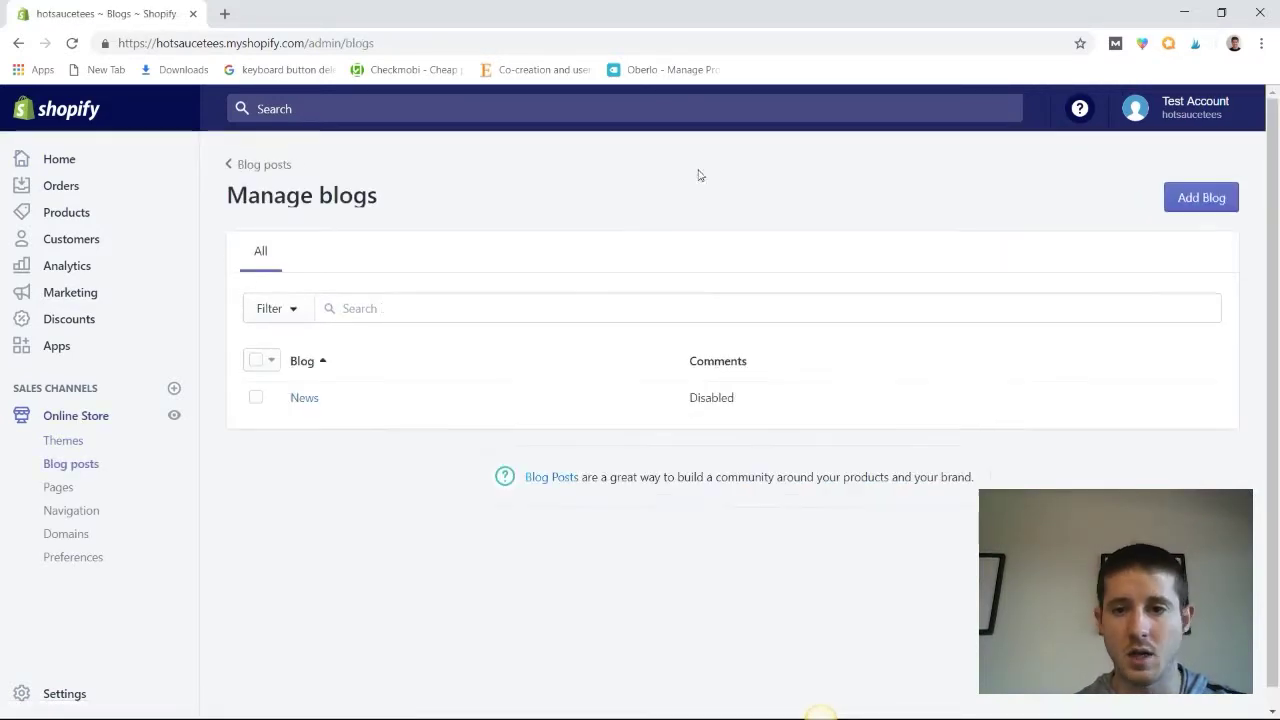
pyautogui.click(1177, 205)
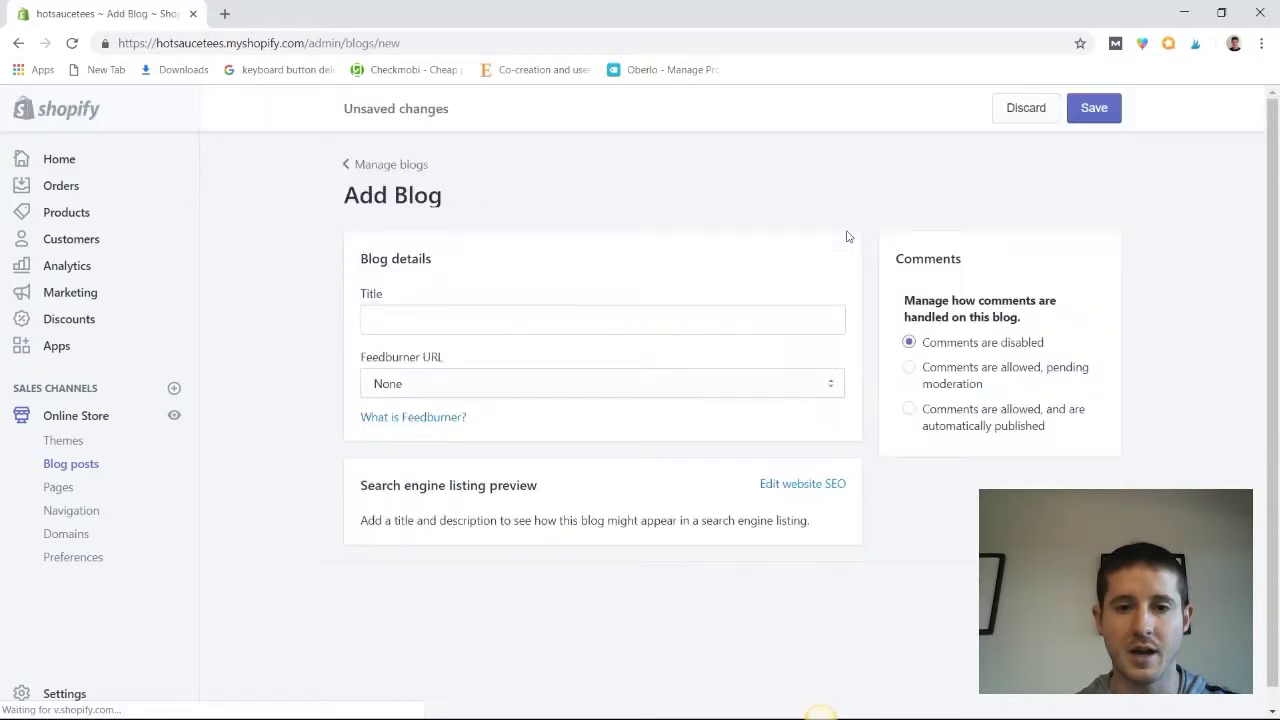
pyautogui.click(397, 326)
pyautogui.write('Re')
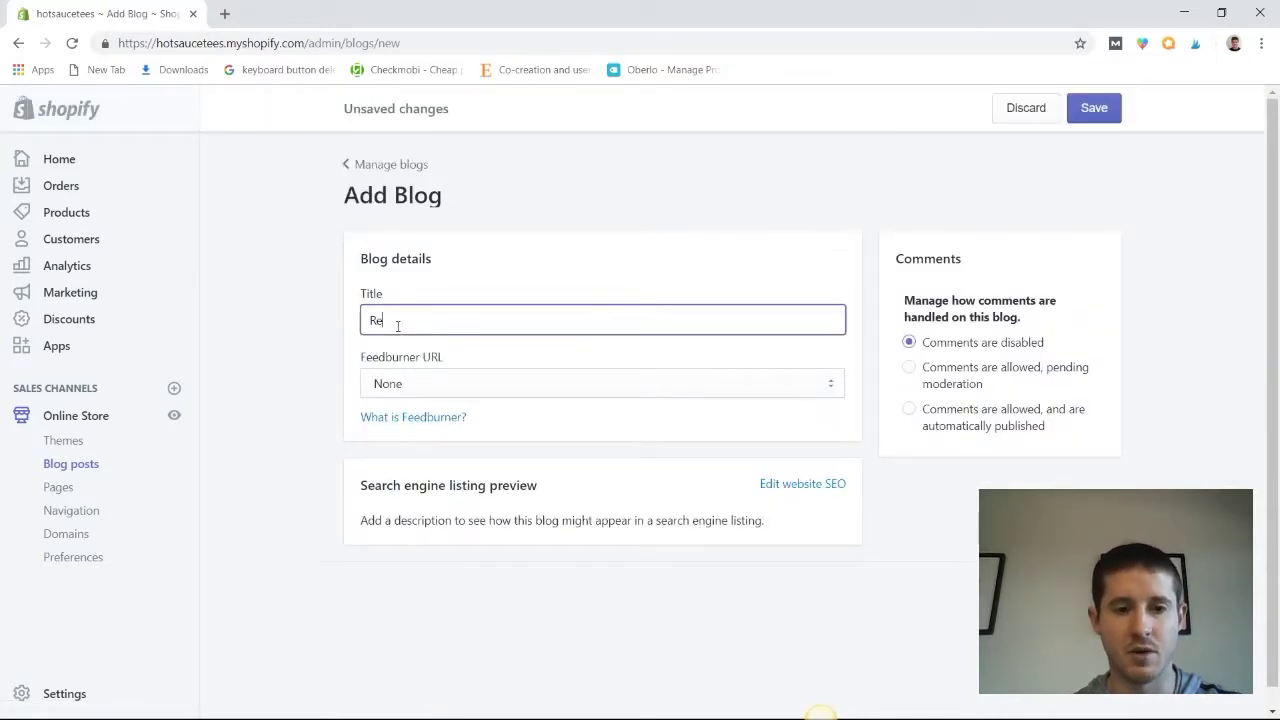
pyautogui.write('cipes')
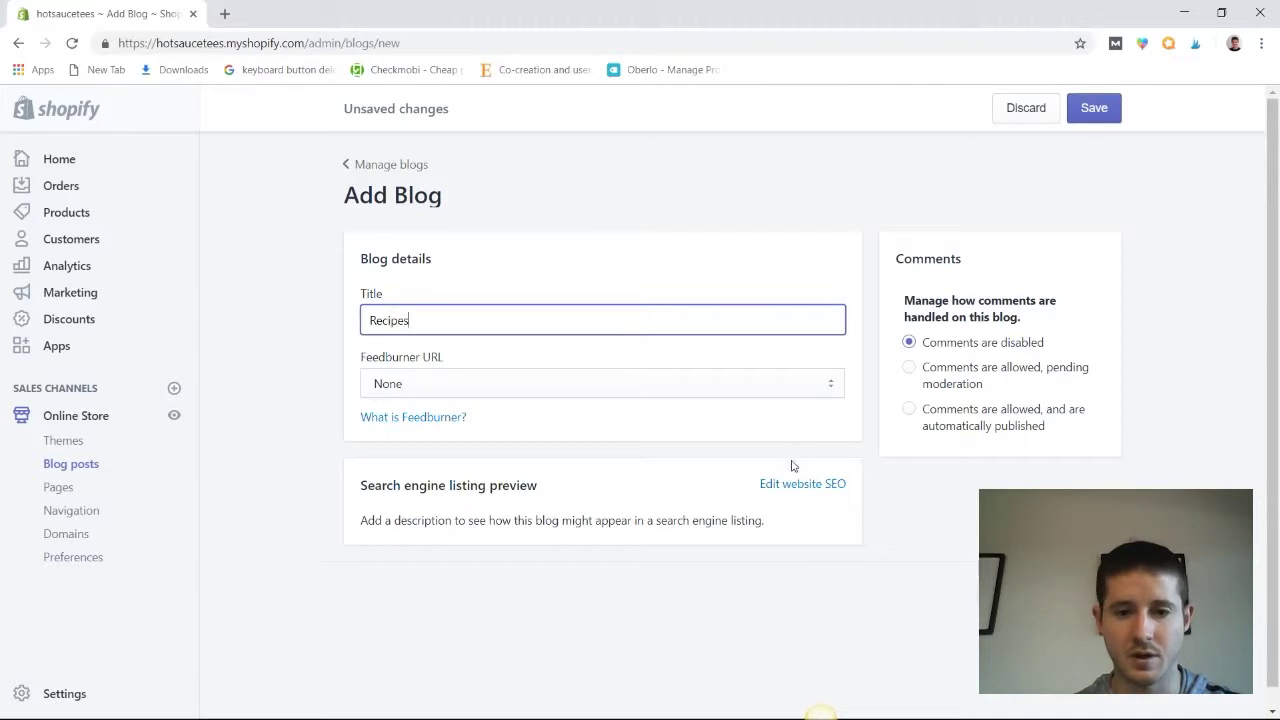
# - Set the blog's SEO meta description to "Awesome recipes for you to make!" and save the blog
pyautogui.click(790, 485)
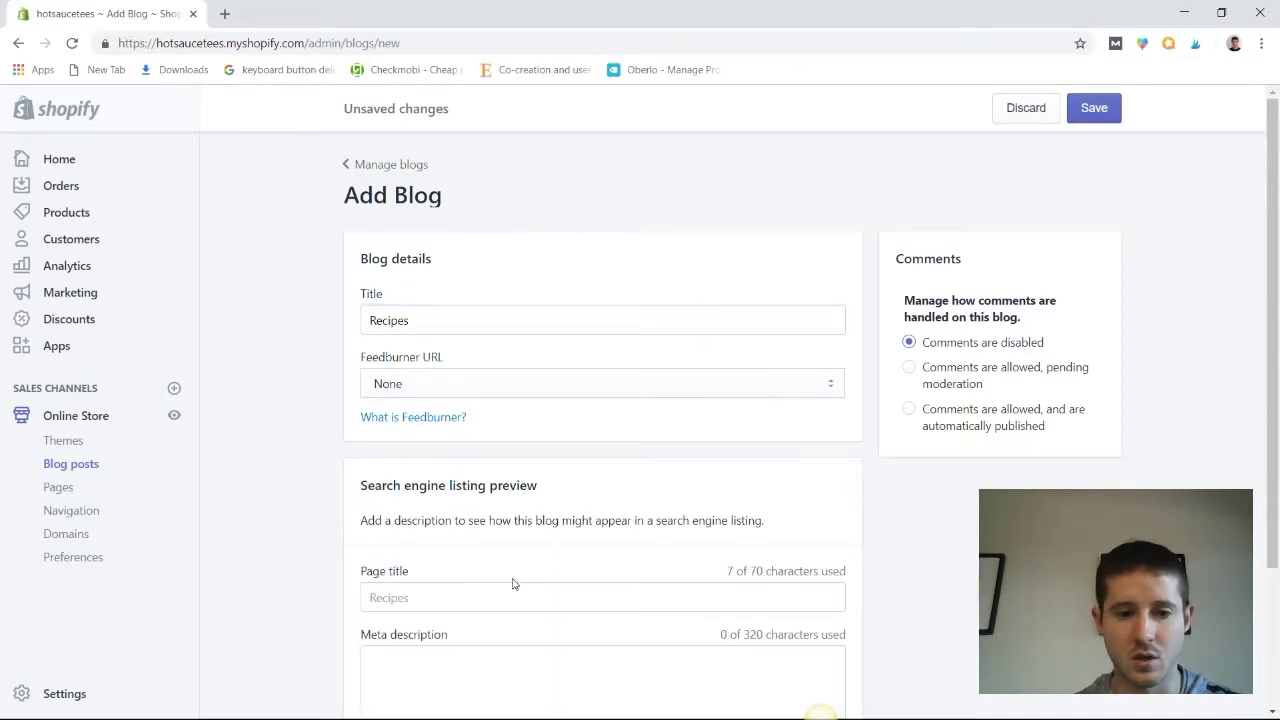
pyautogui.scroll(-1, 512, 583)
pyautogui.scroll(-1, 513, 583)
pyautogui.click(464, 562)
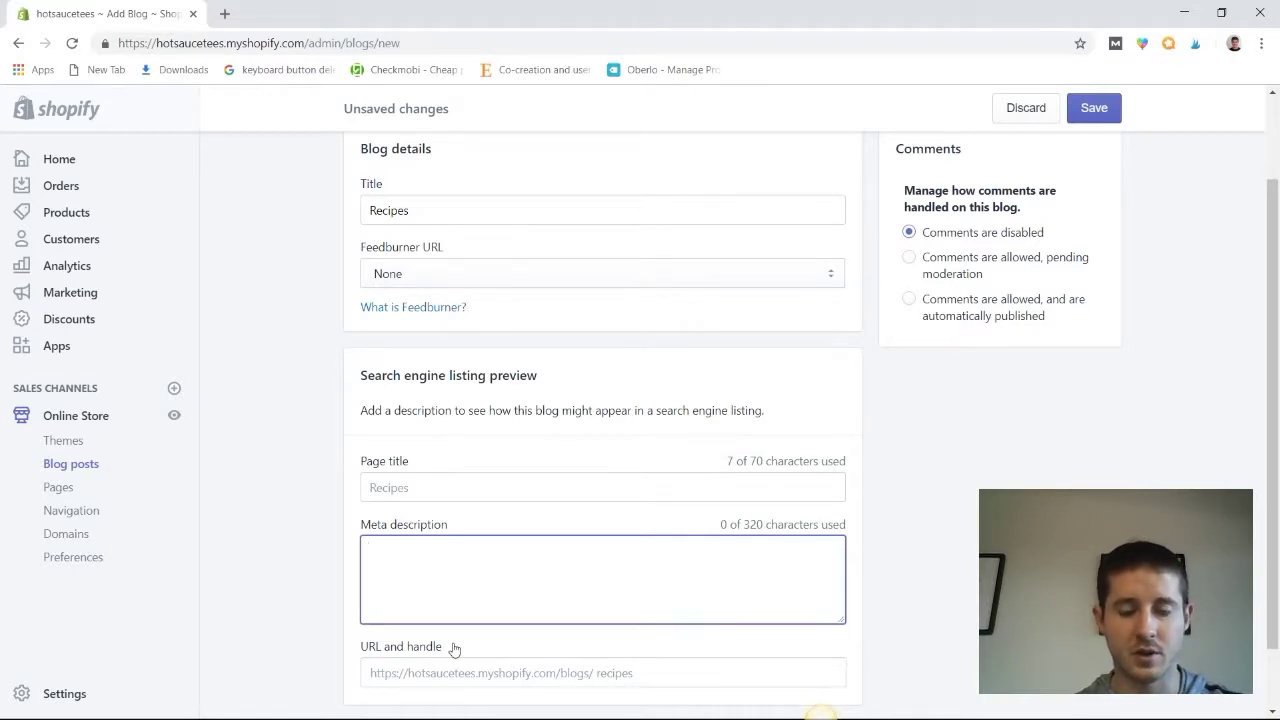
pyautogui.write('Awesome recipes for you to make!')
pyautogui.scroll(-1, 1047, 220)
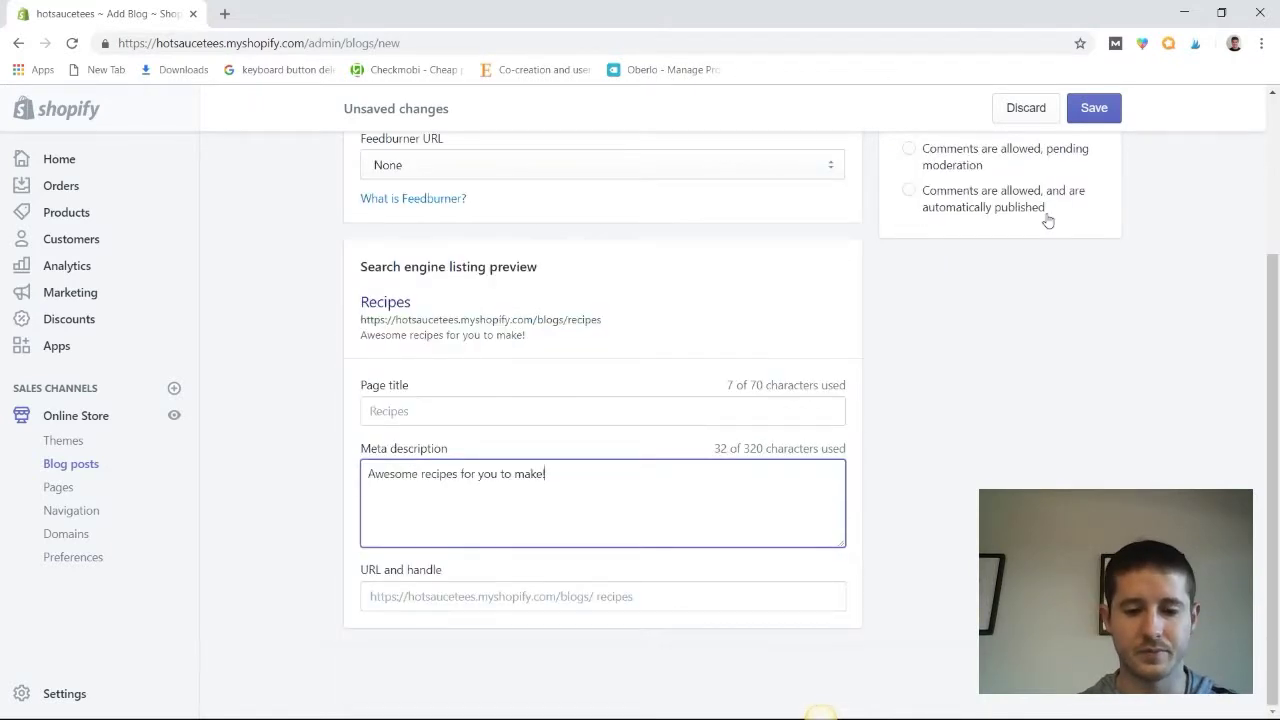
pyautogui.scroll(3, 1047, 220)
pyautogui.click(1094, 110)
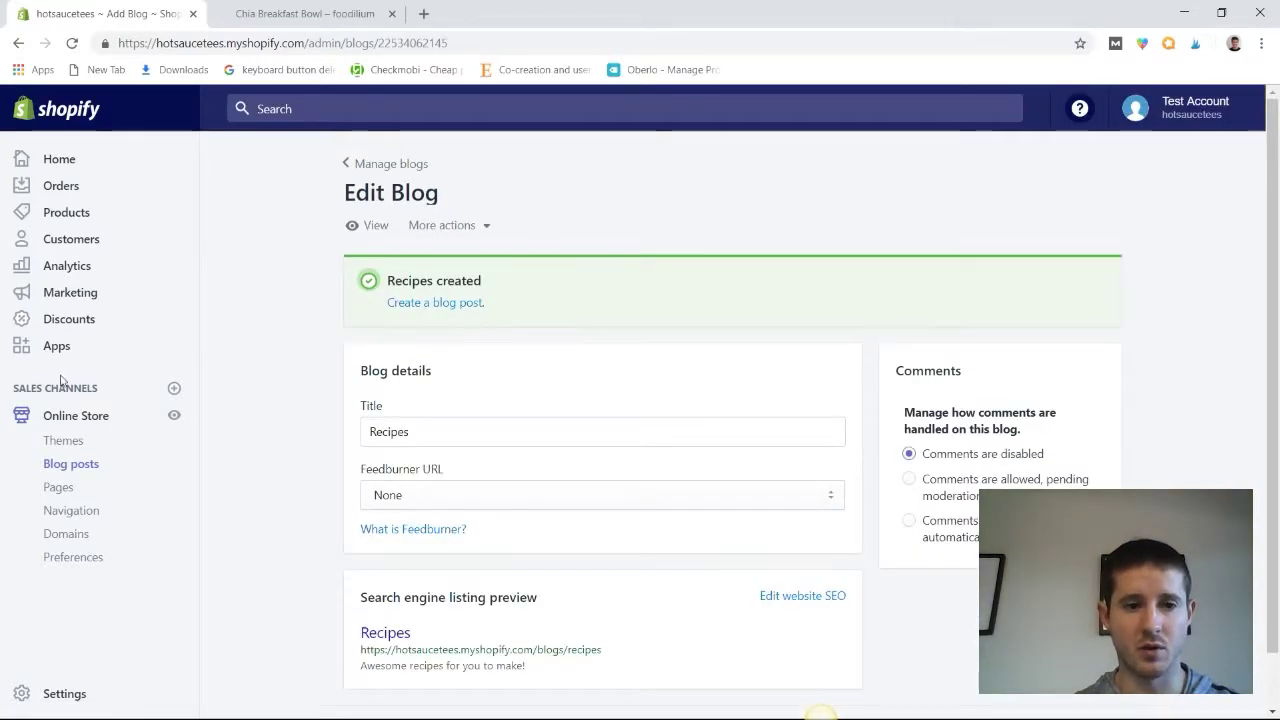
# - Start a new blog post titled "Chia Seed Breakfast Bowl" and paste the copied recipe article into its content
pyautogui.click(70, 466)
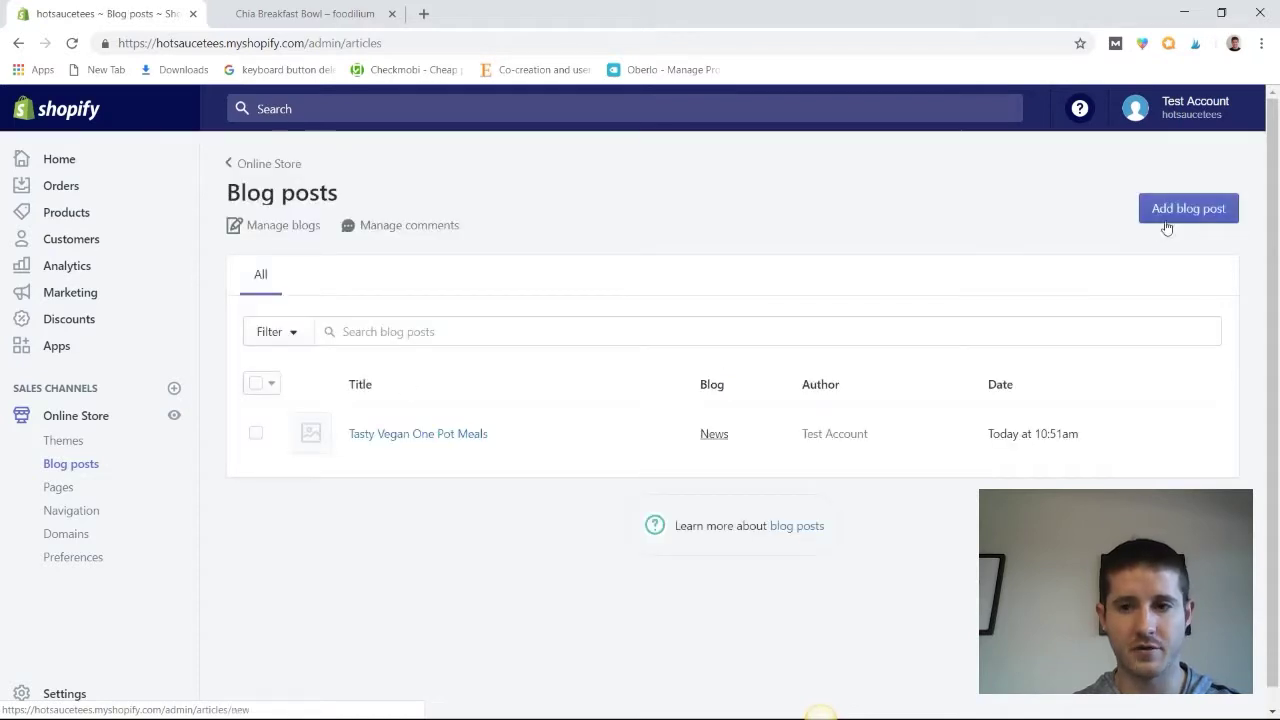
pyautogui.click(1186, 212)
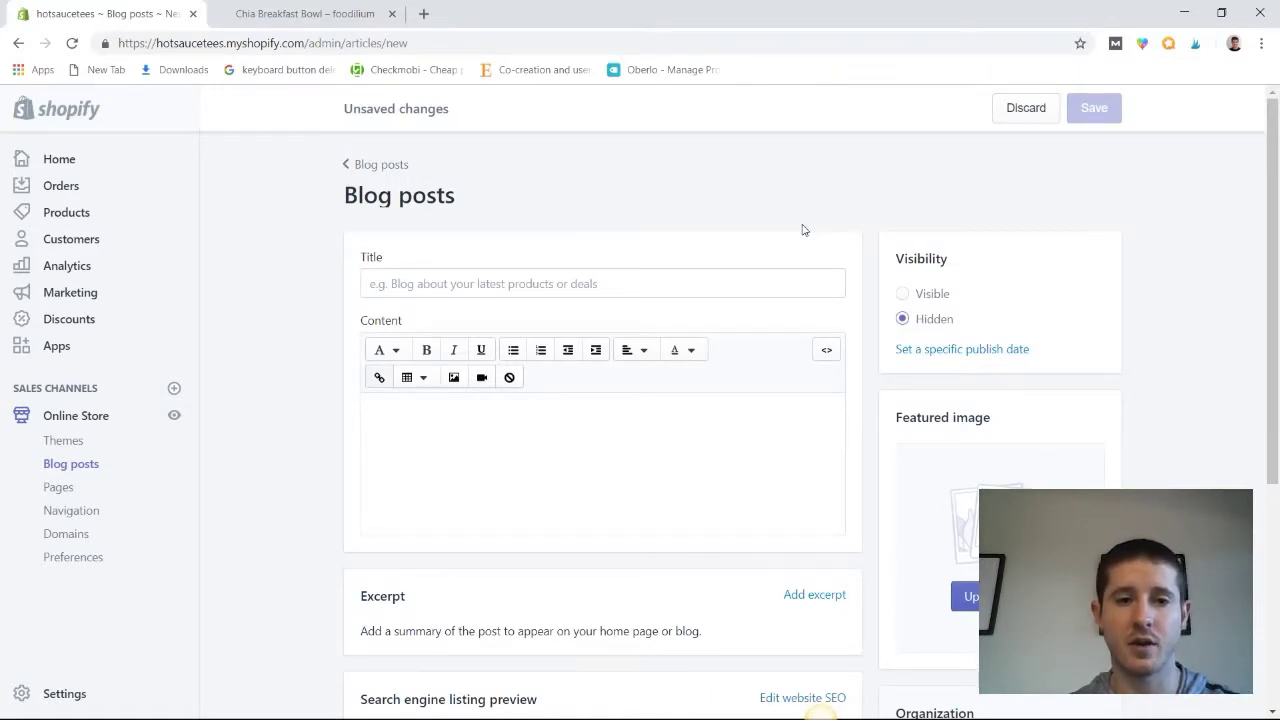
pyautogui.click(451, 417)
pyautogui.hotkey('ctrl', 'v')
pyautogui.scroll(5, 751, 549)
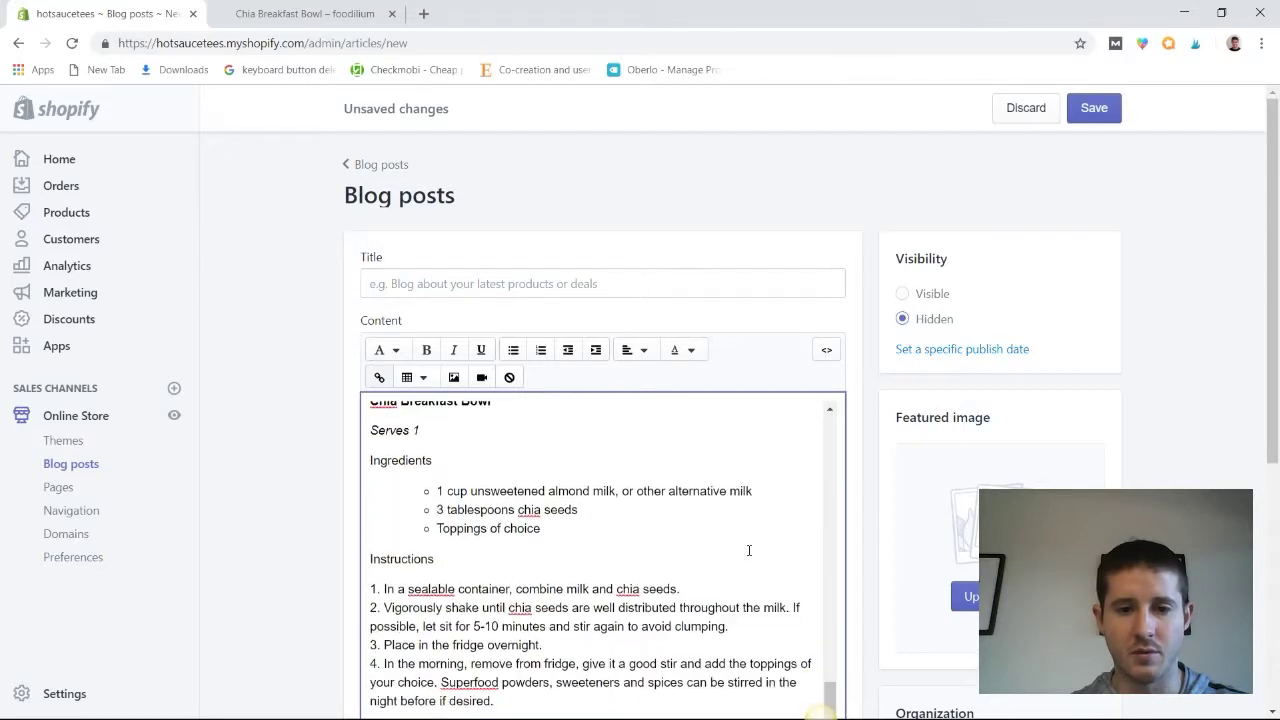
pyautogui.scroll(-2, 748, 550)
pyautogui.scroll(10, 748, 550)
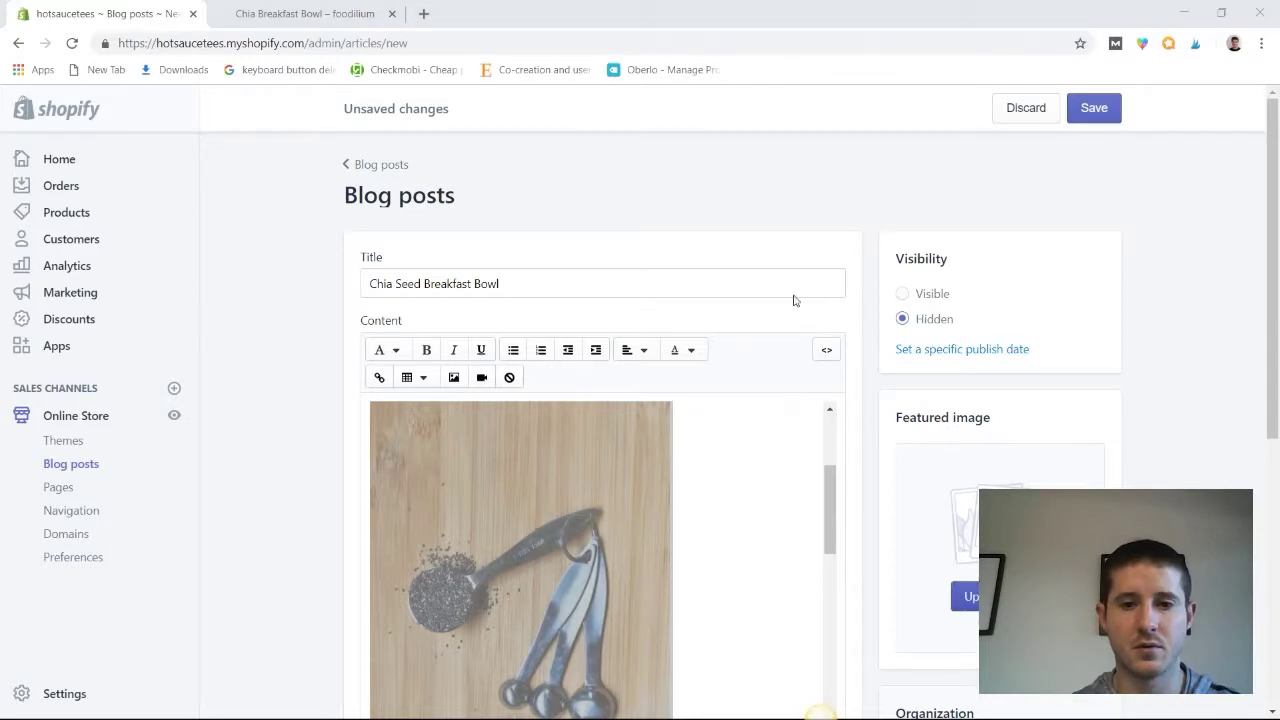
# - Tag the post with "chia breakfast bowl" and save it
pyautogui.moveTo(1275, 222); pyautogui.dragTo(1277, 520)
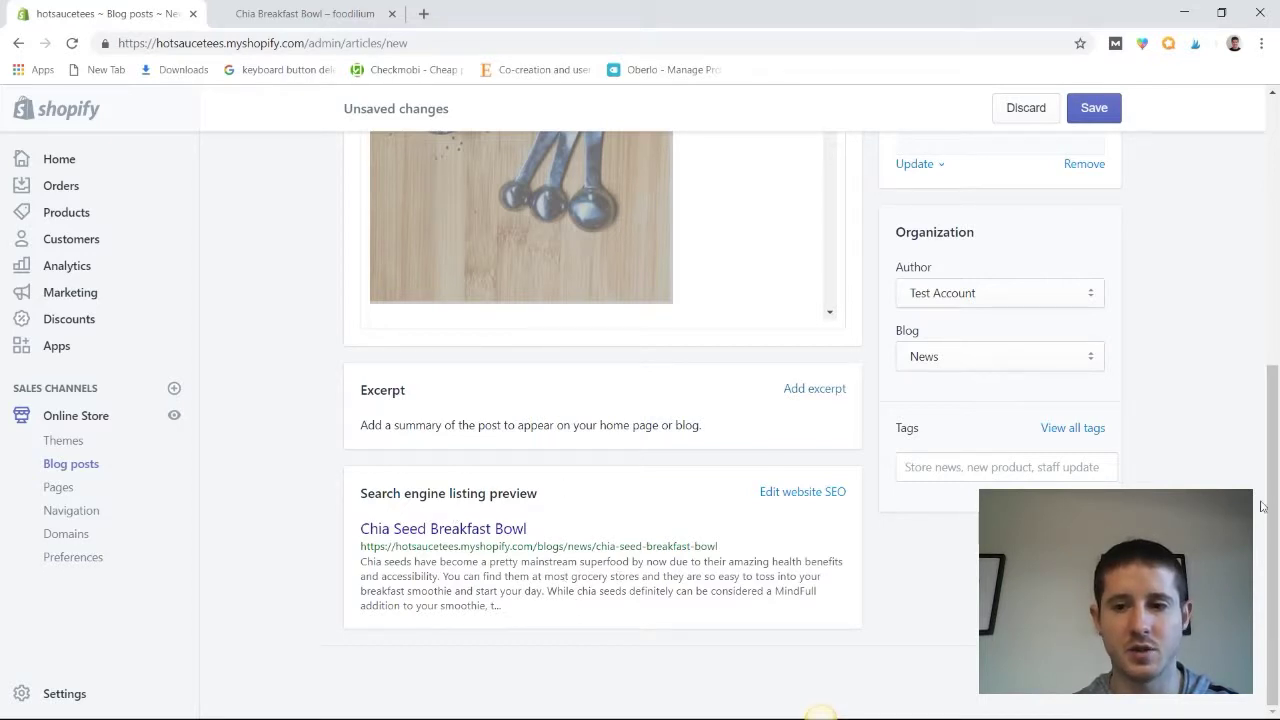
pyautogui.scroll(1, 1262, 507)
pyautogui.click(1040, 489)
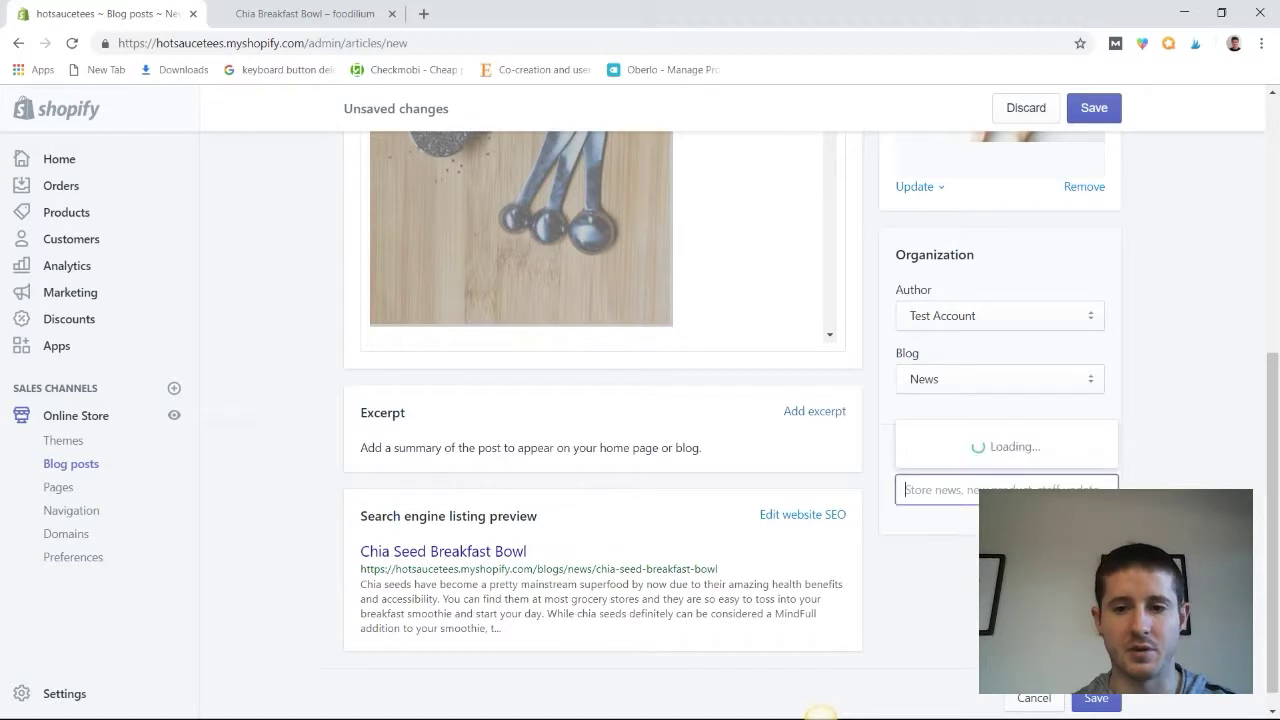
pyautogui.write('chia break')
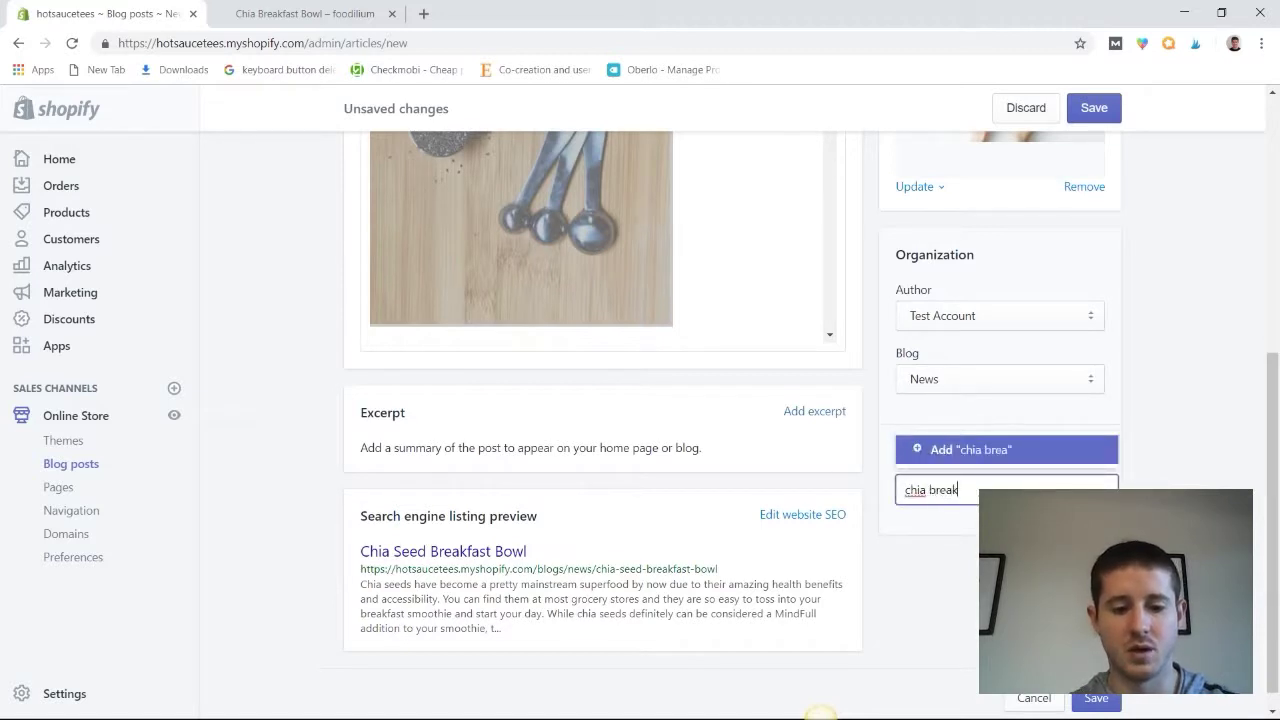
pyautogui.write('fast bowl')
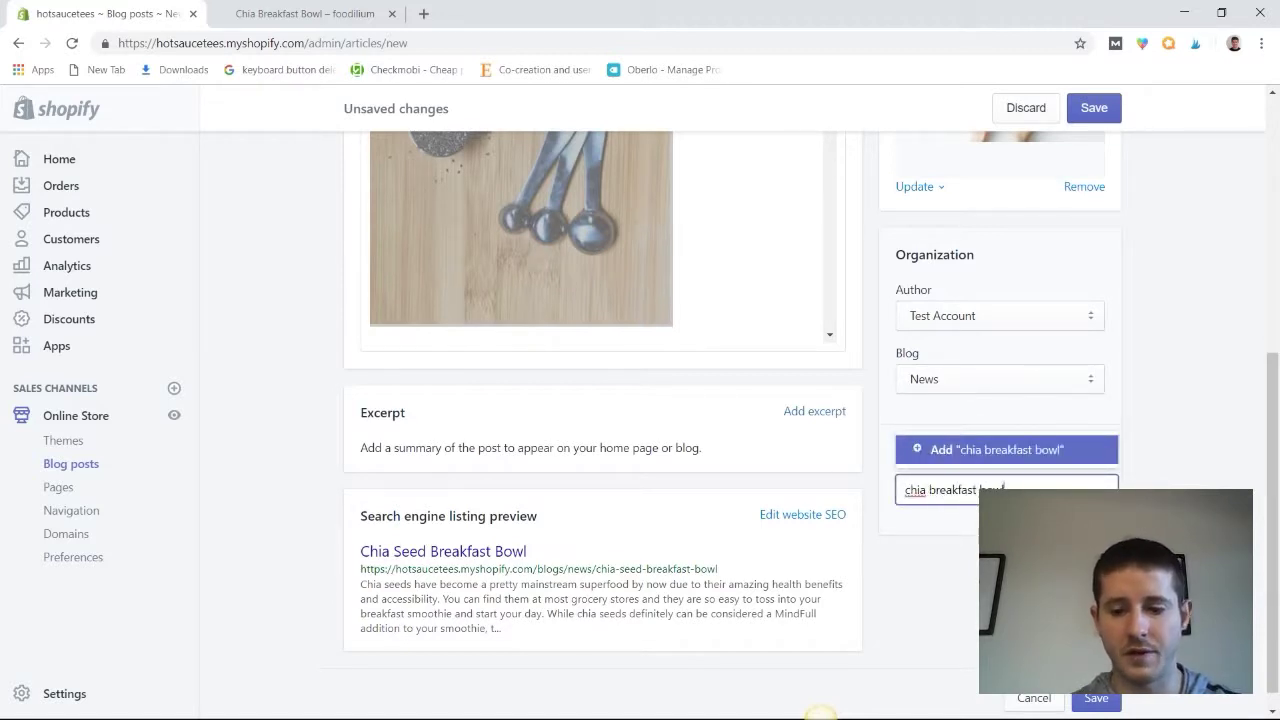
pyautogui.press('Return')
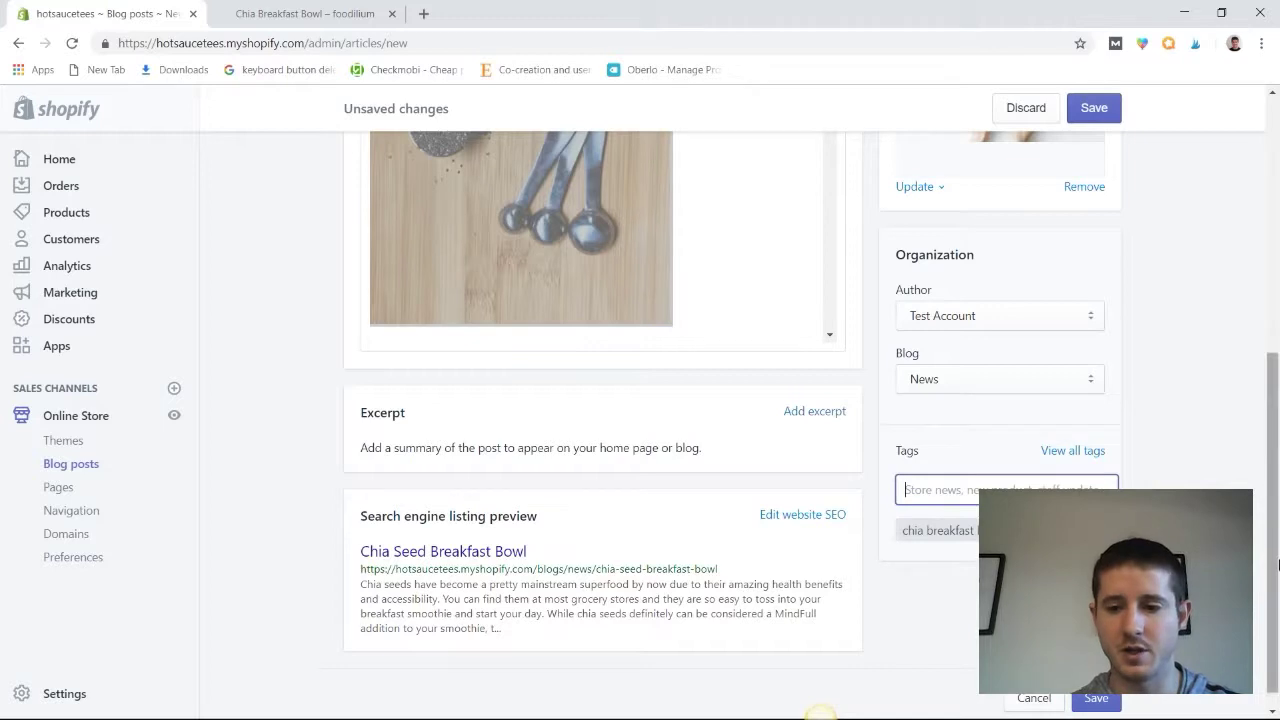
pyautogui.click(1092, 110)
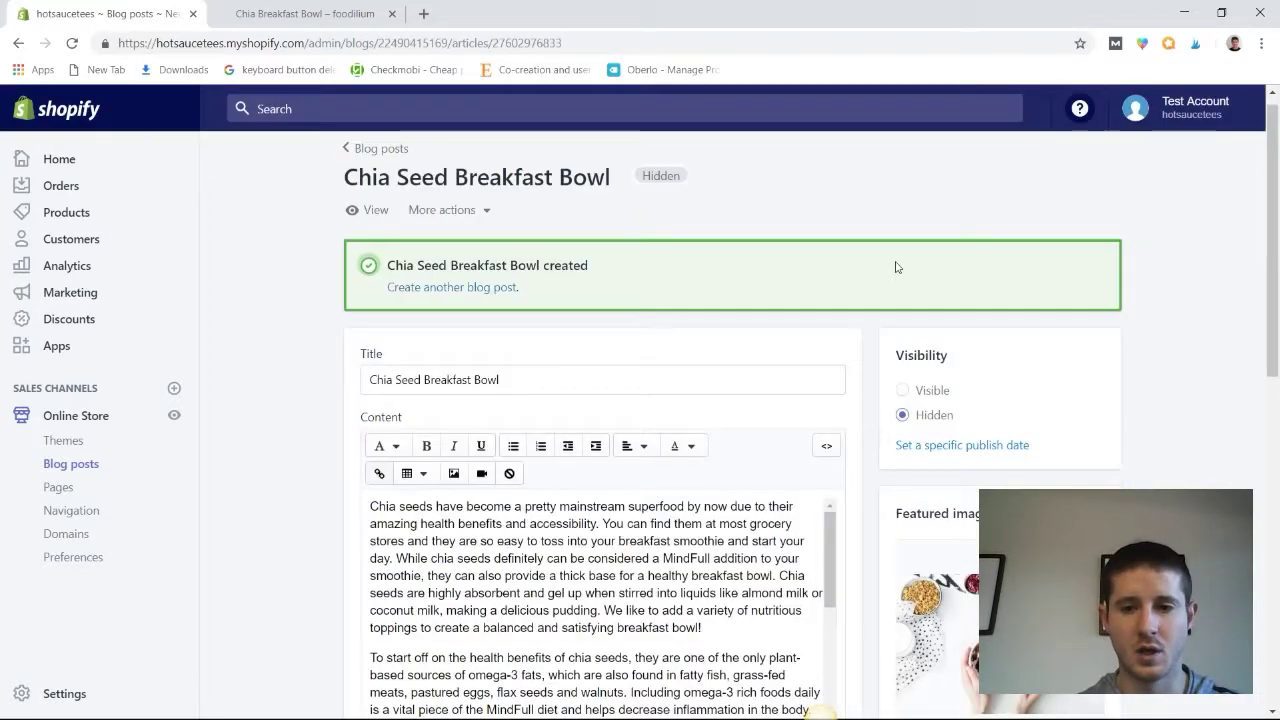
# - Switch the post's visibility to Visible and view the post in the store preview
pyautogui.click(903, 392)
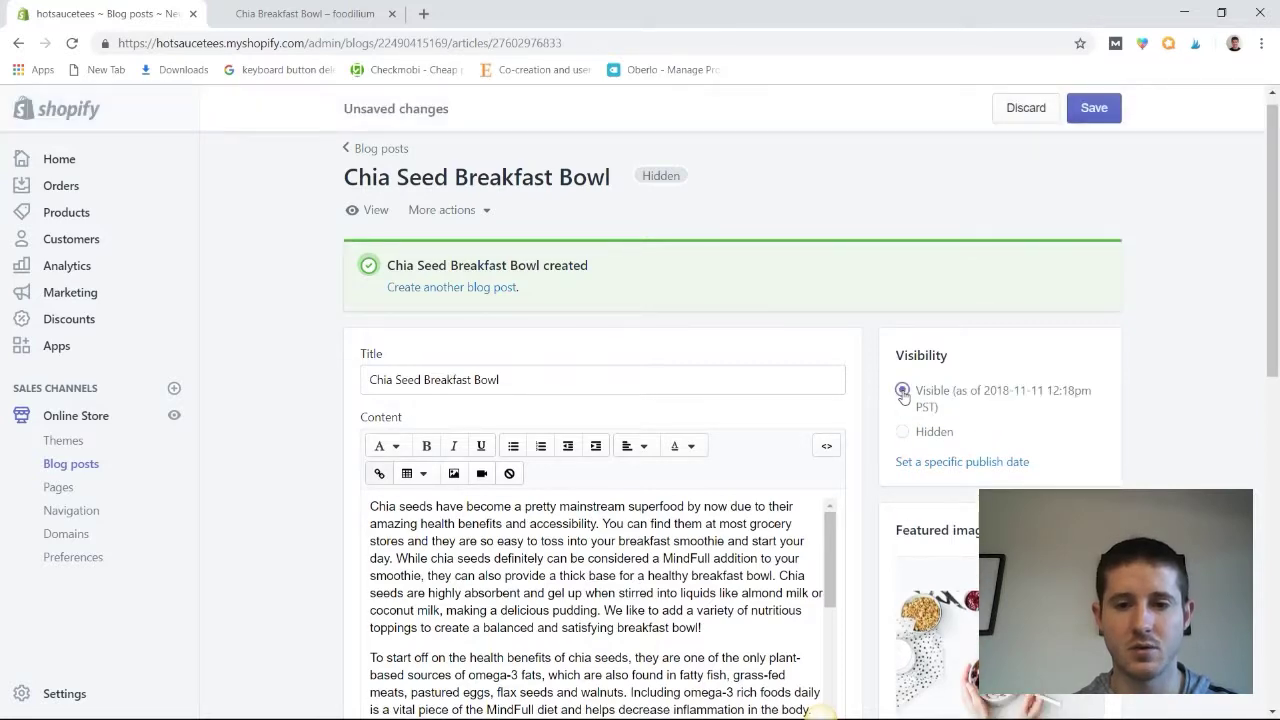
pyautogui.click(372, 213)
pyautogui.scroll(-2, 1276, 215)
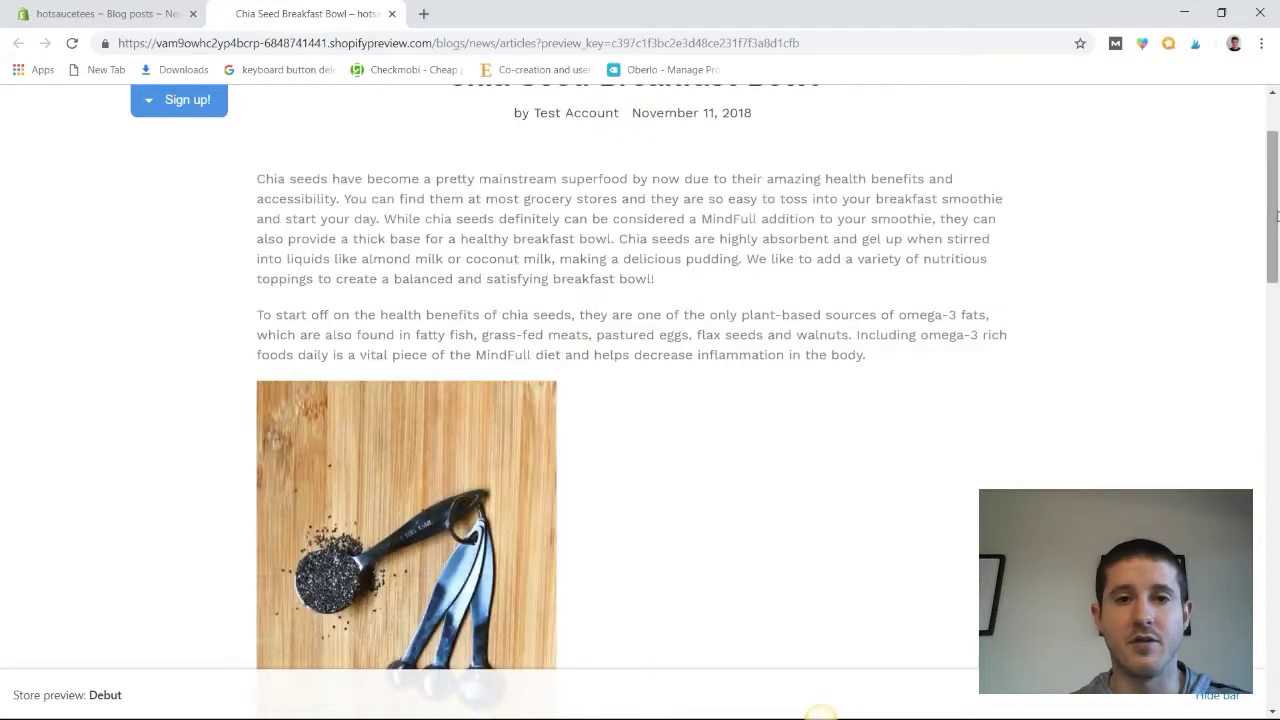
pyautogui.moveTo(1276, 215); pyautogui.dragTo(1277, 165)
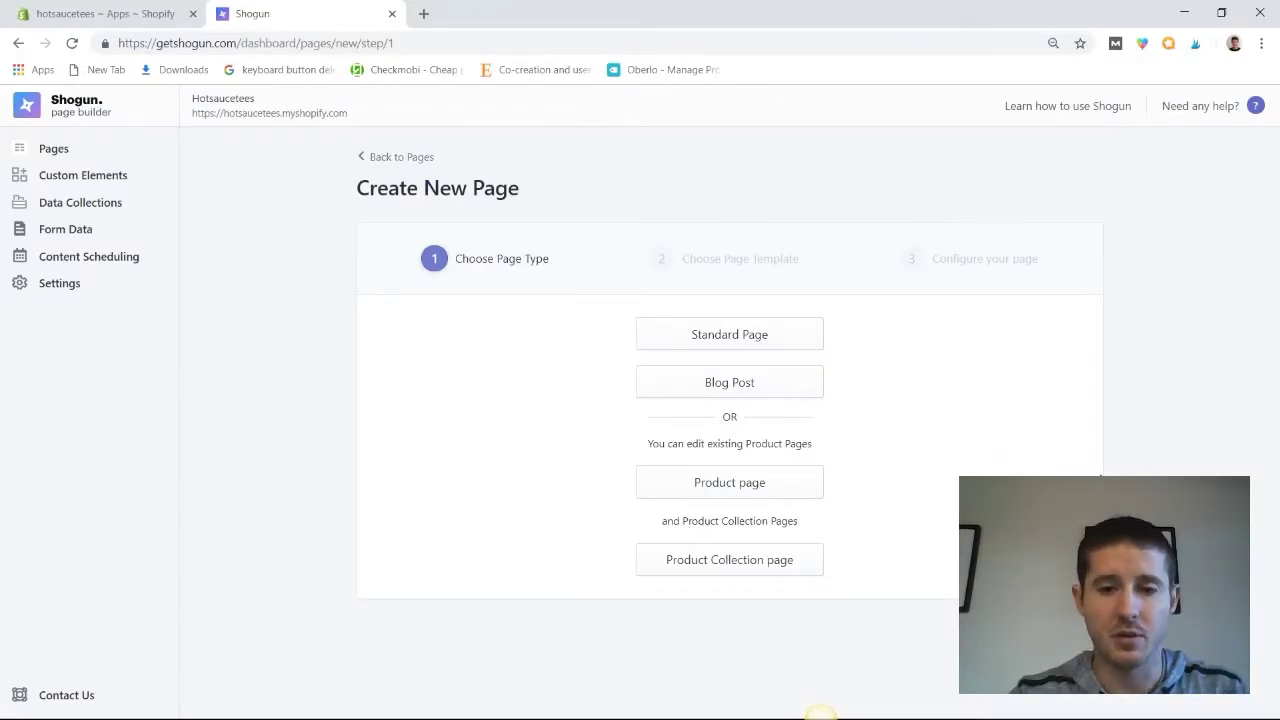
# - In Shogun, choose Blog Post as the new page's type and preview the "Bike Zen 2018" template
pyautogui.click(757, 392)
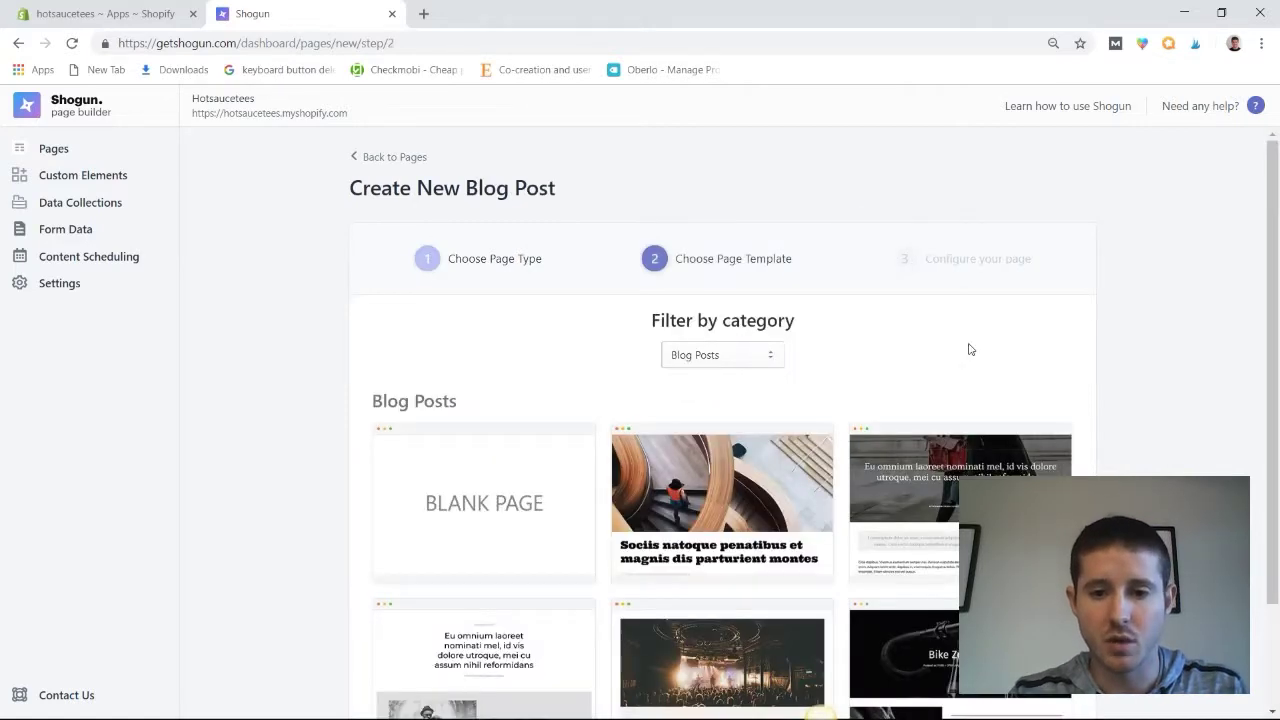
pyautogui.scroll(-3, 1222, 477)
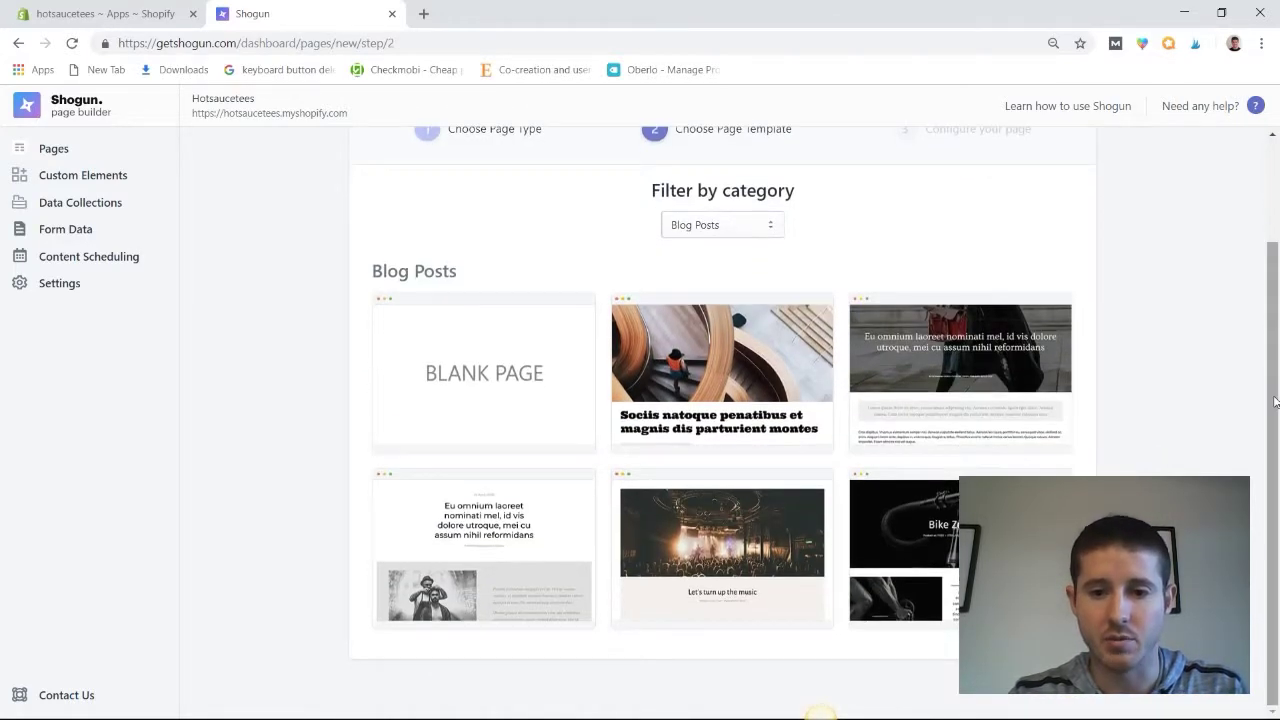
pyautogui.moveTo(1010, 550)
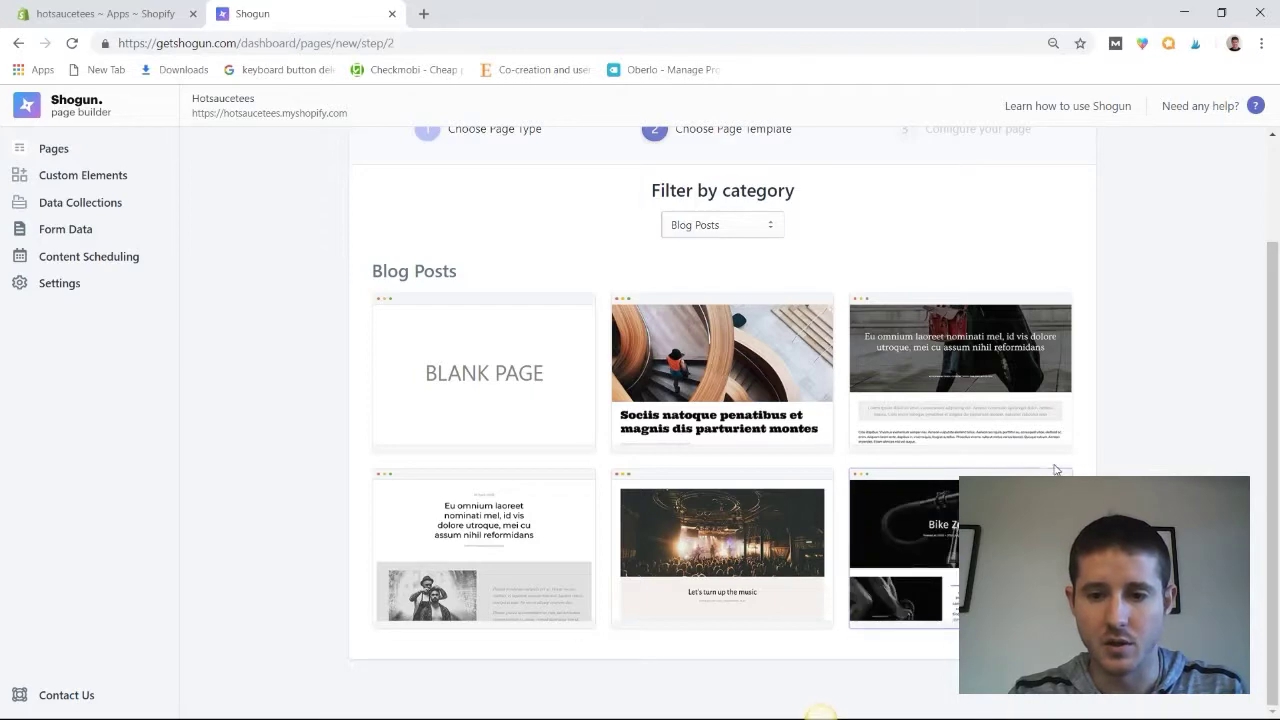
pyautogui.click(930, 529)
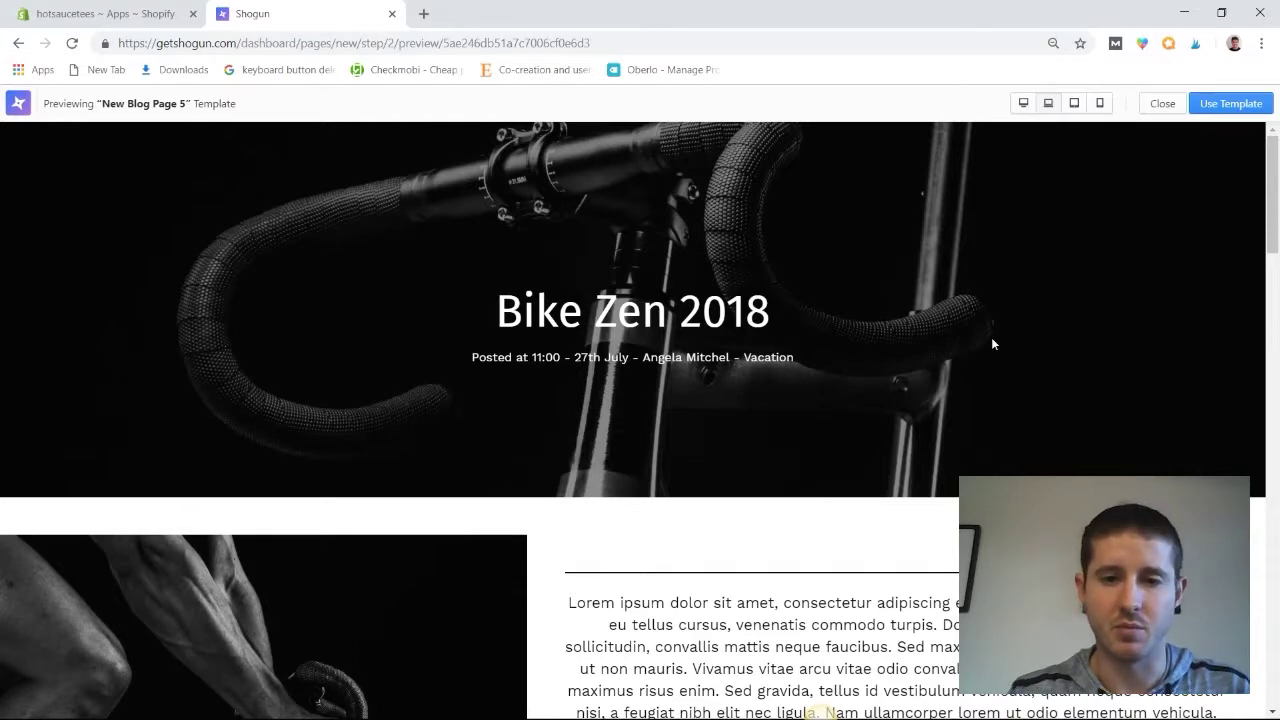
# - Look through the previewed template's sections and use it for the new blog post
pyautogui.moveTo(1276, 216); pyautogui.dragTo(1268, 270)
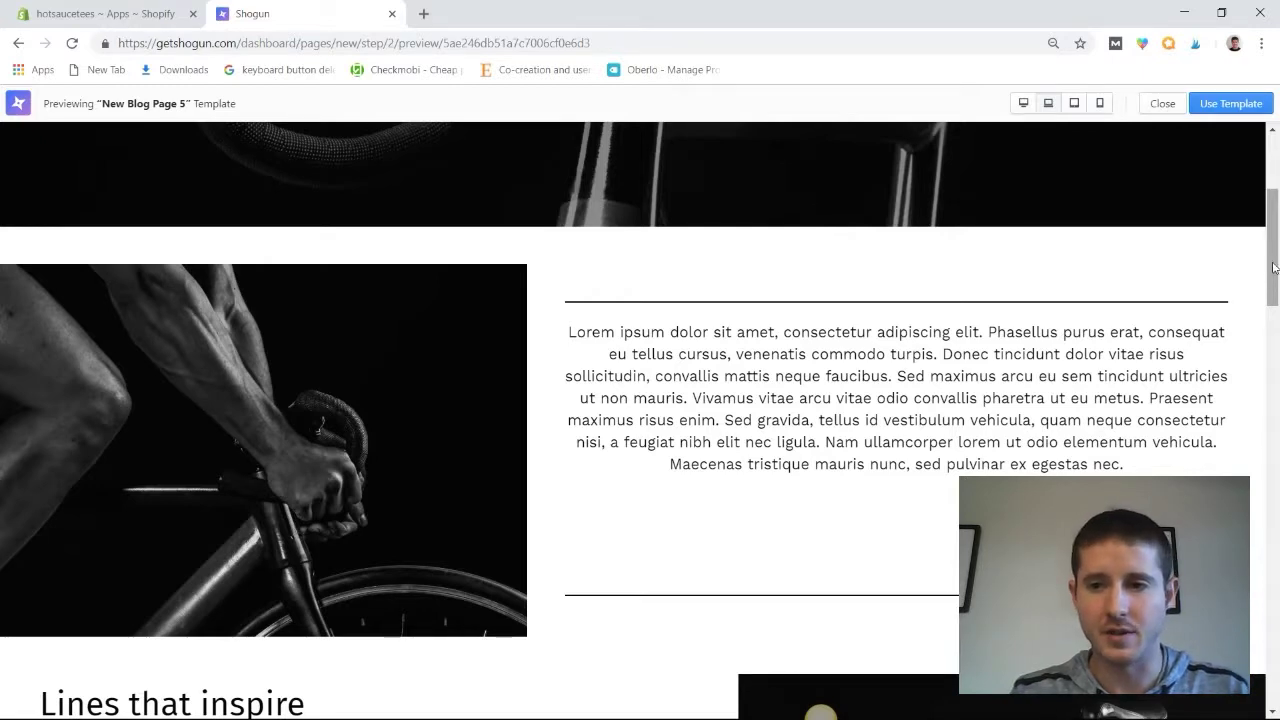
pyautogui.moveTo(1268, 270); pyautogui.dragTo(1262, 530)
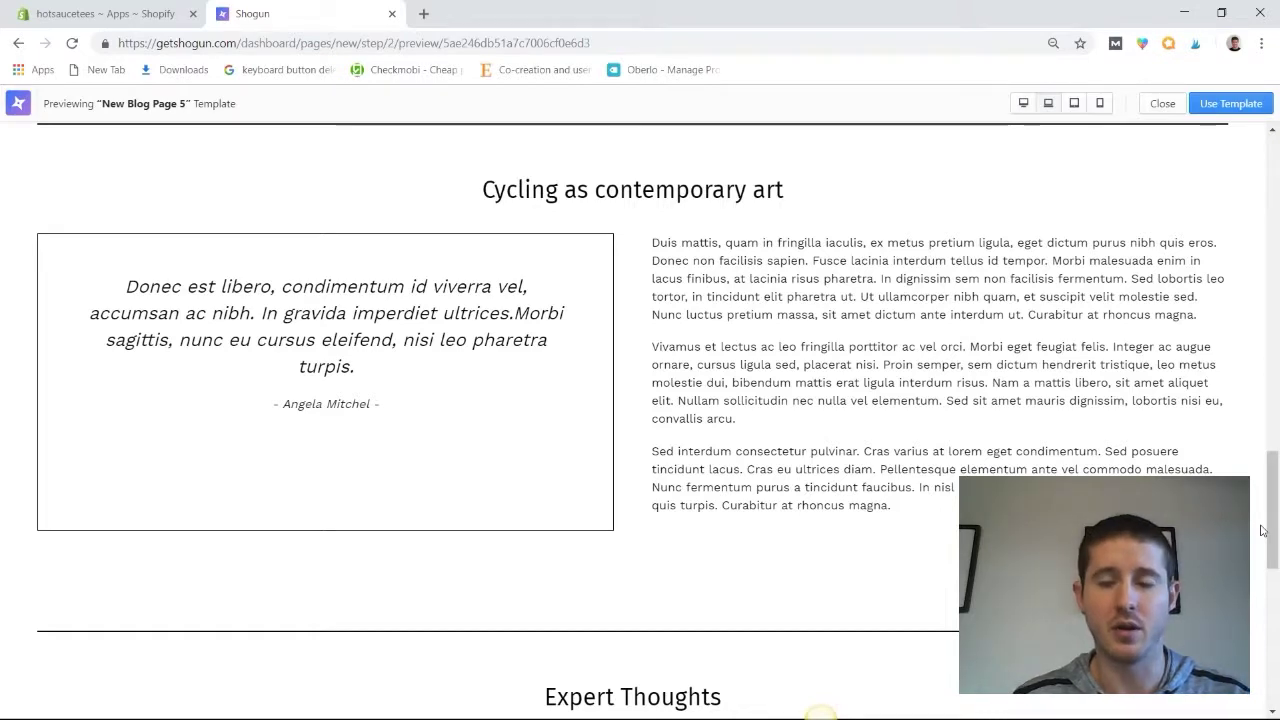
pyautogui.moveTo(1271, 525); pyautogui.dragTo(1267, 608)
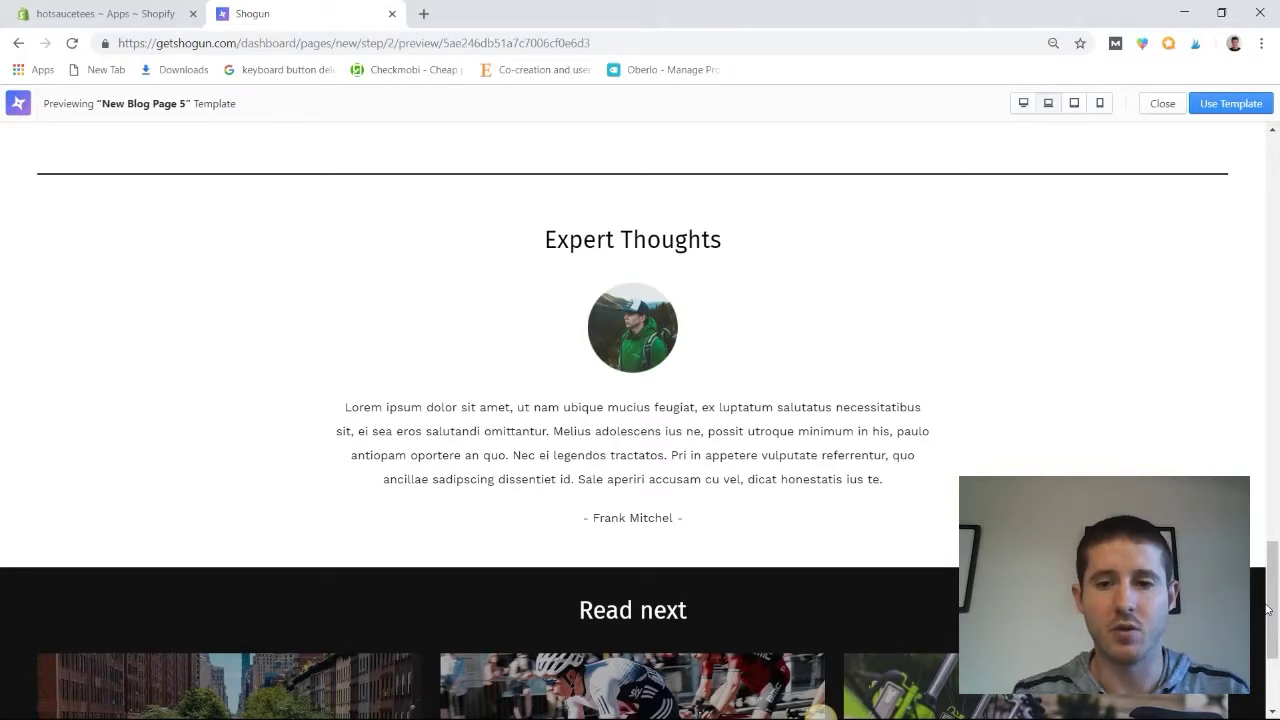
pyautogui.moveTo(1267, 608); pyautogui.dragTo(1265, 503)
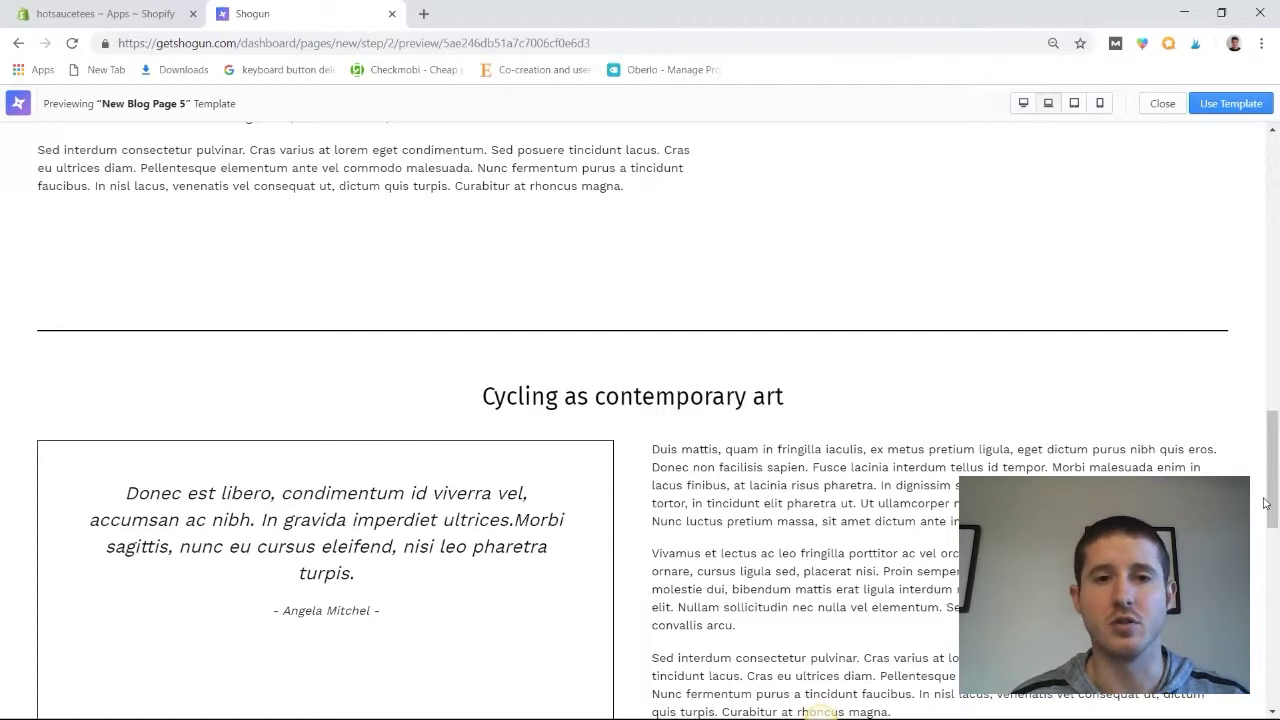
pyautogui.moveTo(1265, 503); pyautogui.dragTo(1270, 680)
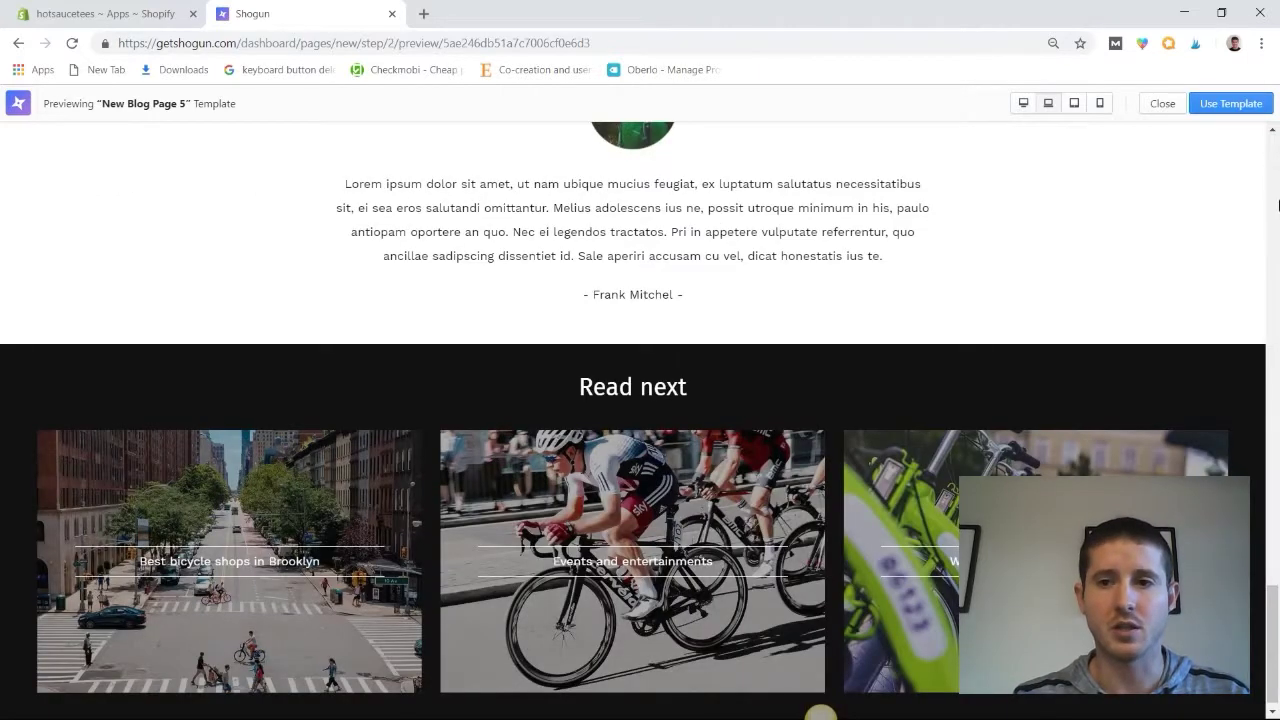
pyautogui.click(1225, 112)
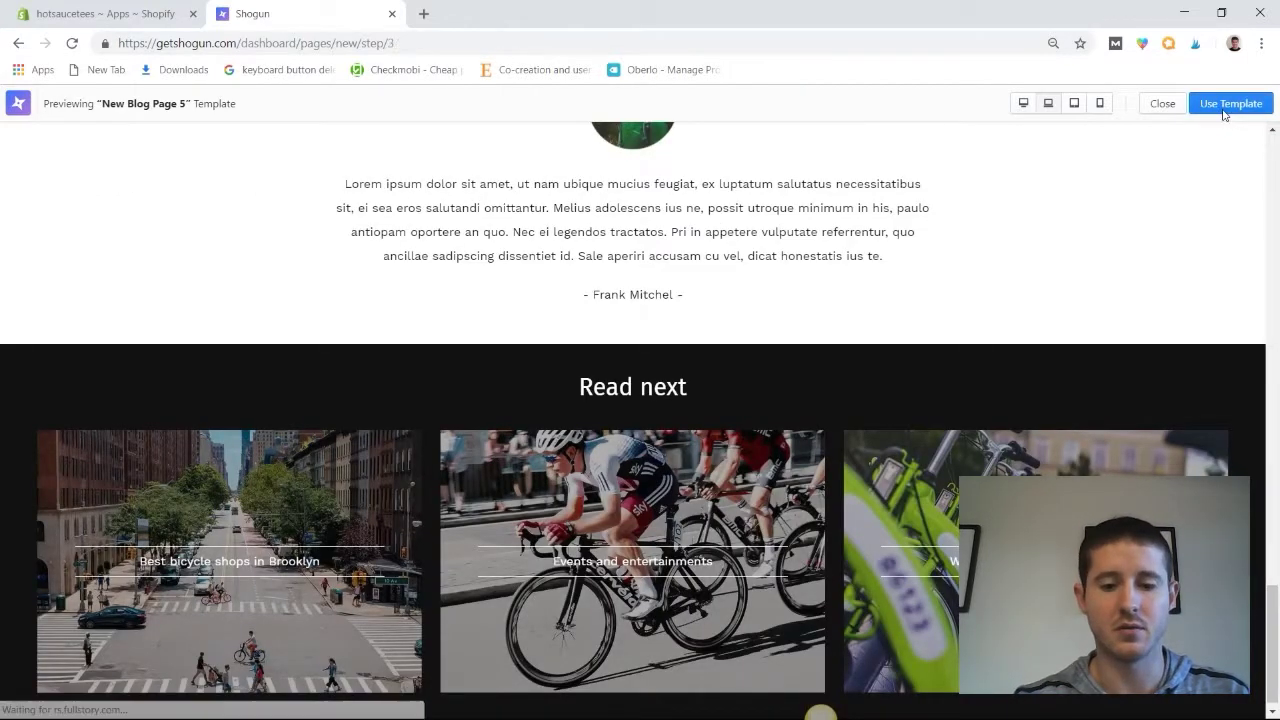
# - Name the new blog post "Test Recipe", assign it to the Recipes blog, and create the page
pyautogui.click(570, 345)
pyautogui.write('Test Recipe')
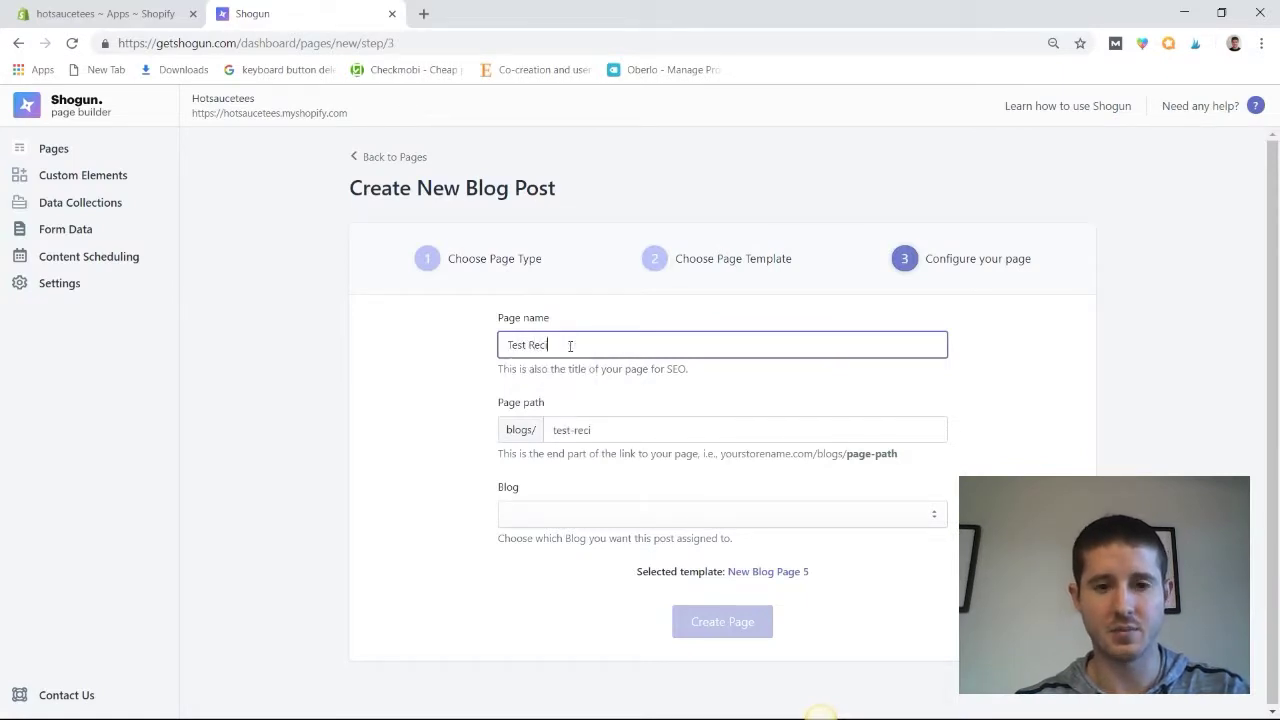
pyautogui.click(545, 515)
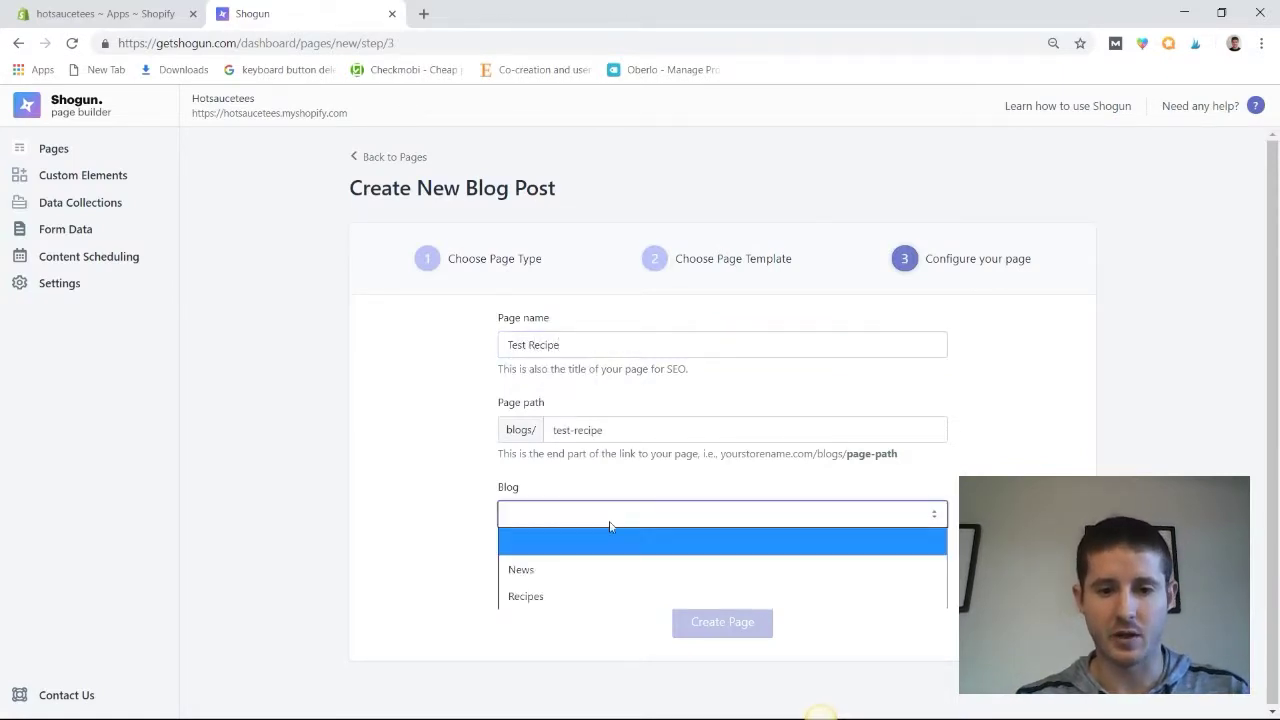
pyautogui.click(582, 596)
pyautogui.click(714, 622)
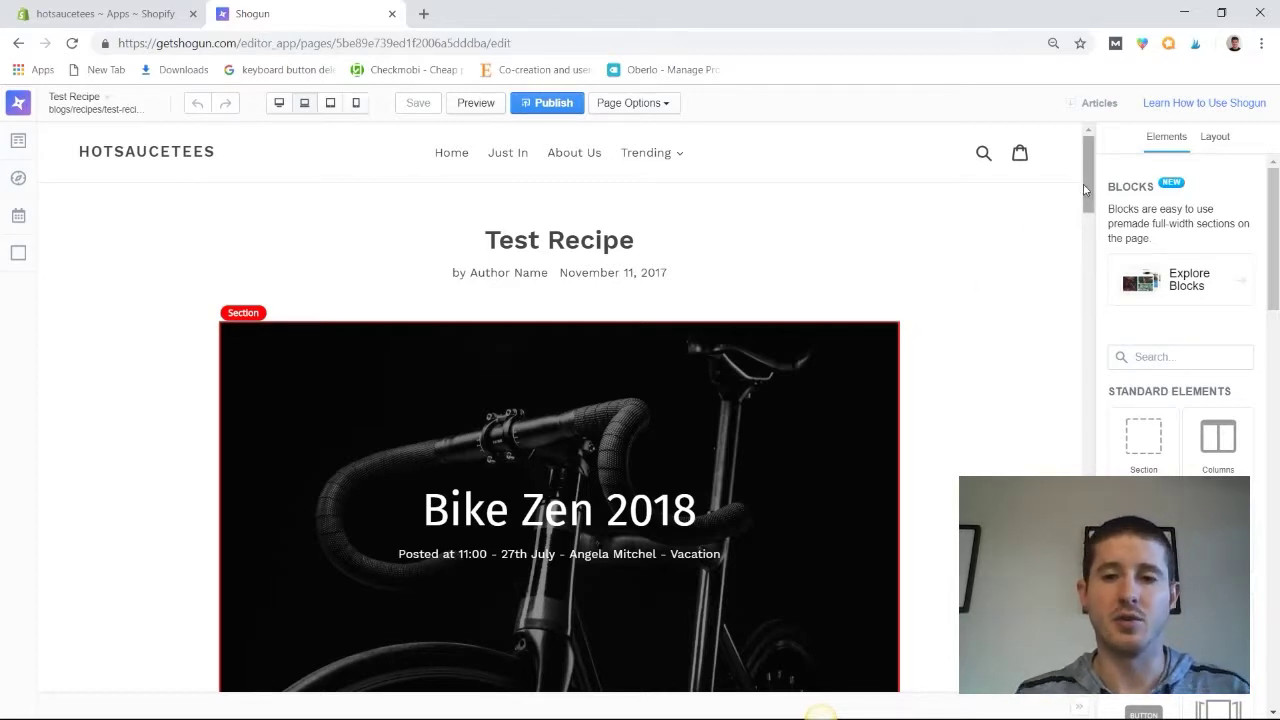
# - Delete the letters "Ze" from the "Bike Zen 2018" heading over the bicycle image
pyautogui.scroll(-1, 597, 408)
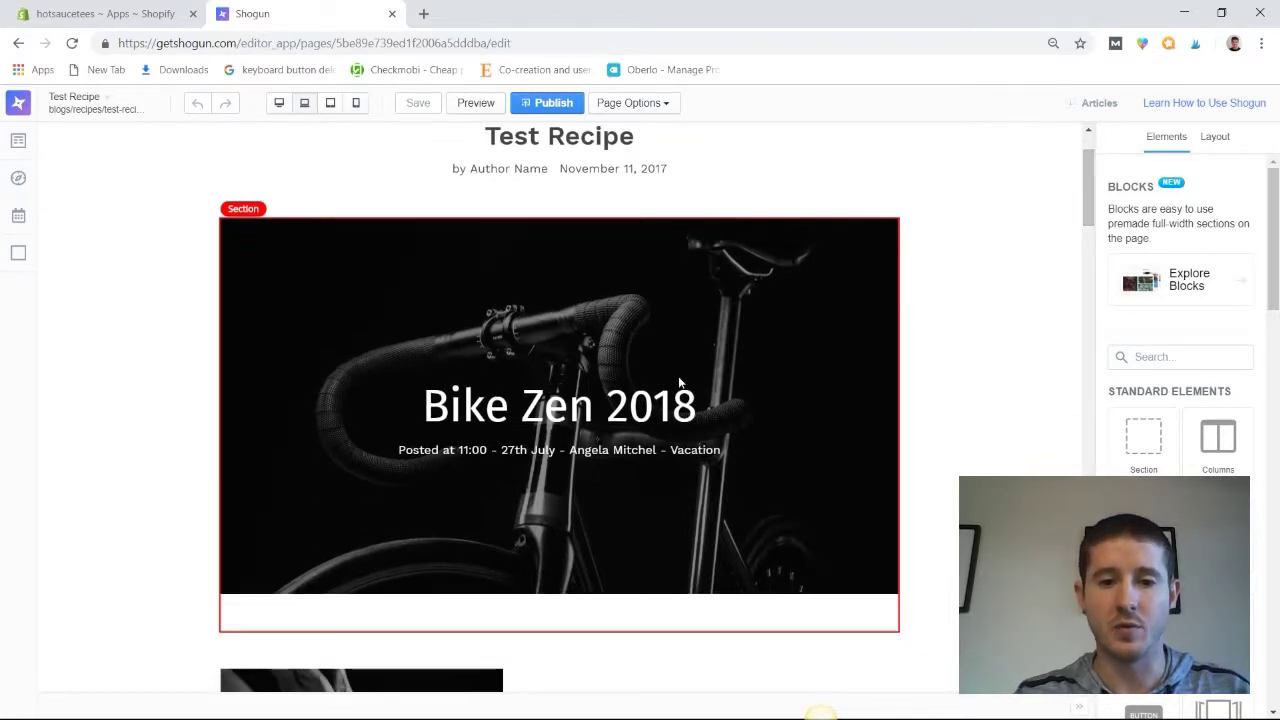
pyautogui.click(558, 414)
pyautogui.press('BackSpace')
pyautogui.press('BackSpace')
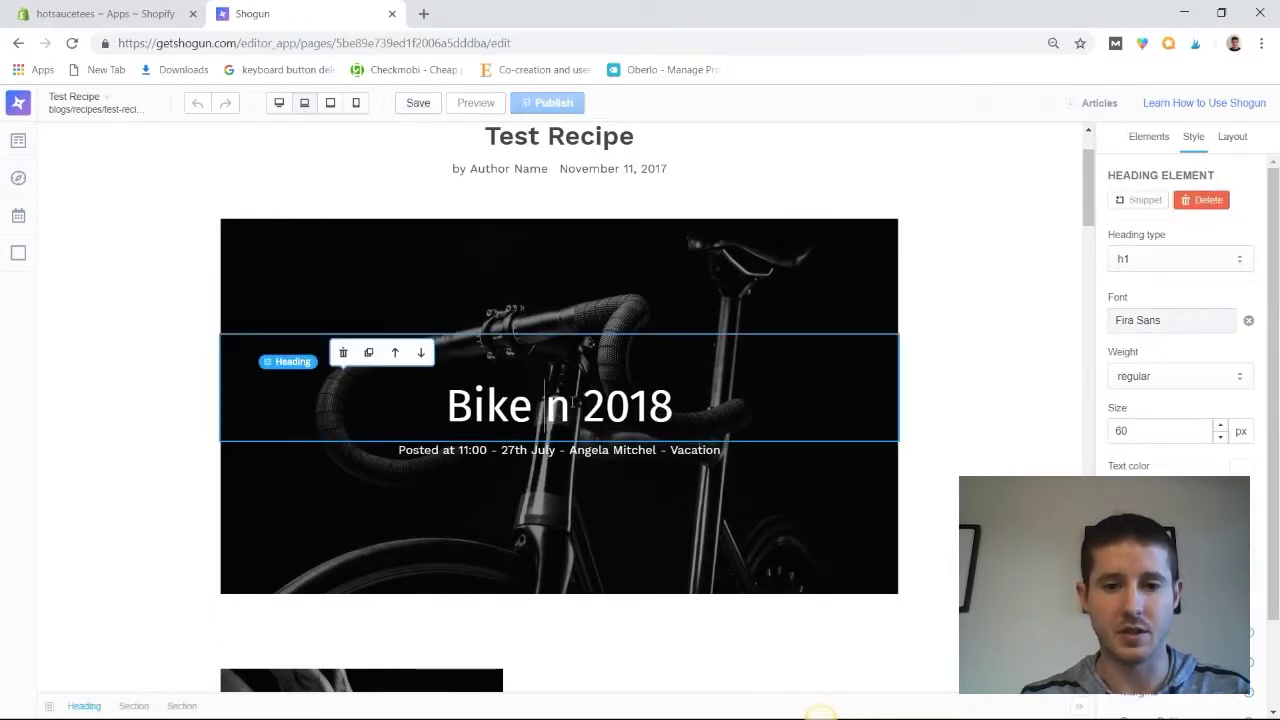
# - Select the bicycle image section and look over its style settings and the content further down the post
pyautogui.click(752, 264)
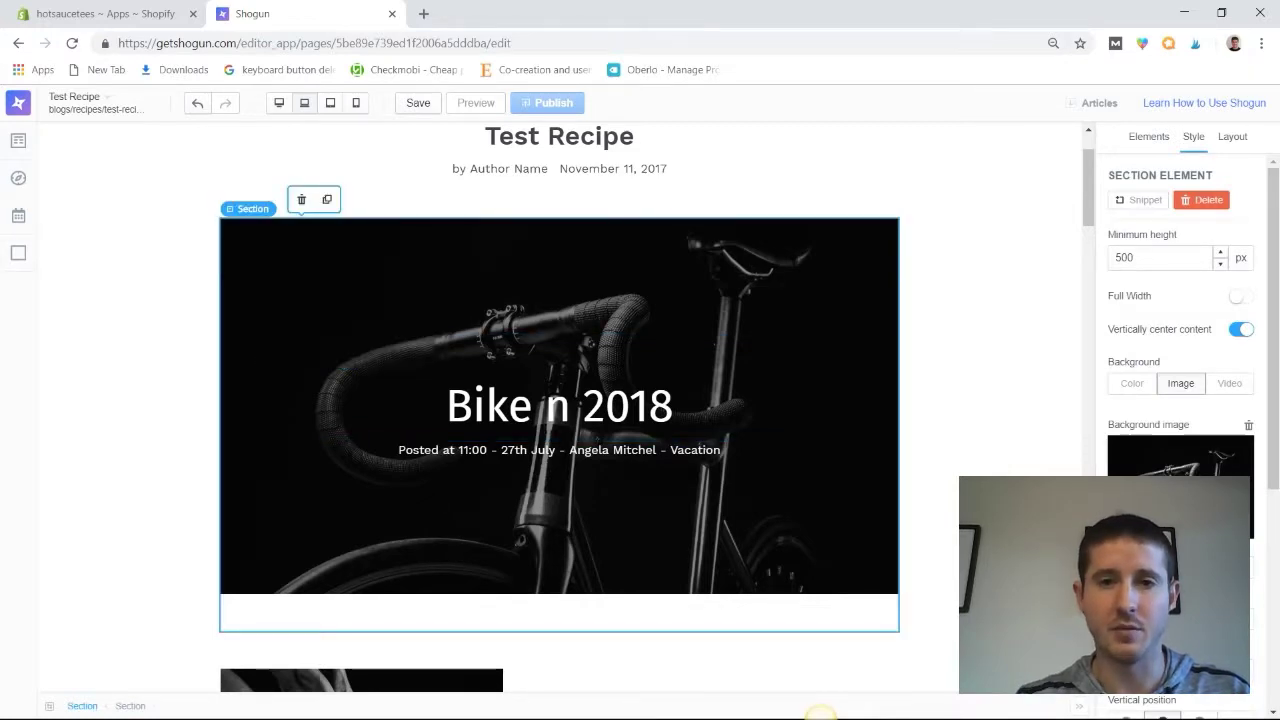
pyautogui.scroll(-1, 1270, 380)
pyautogui.scroll(-10, 1087, 369)
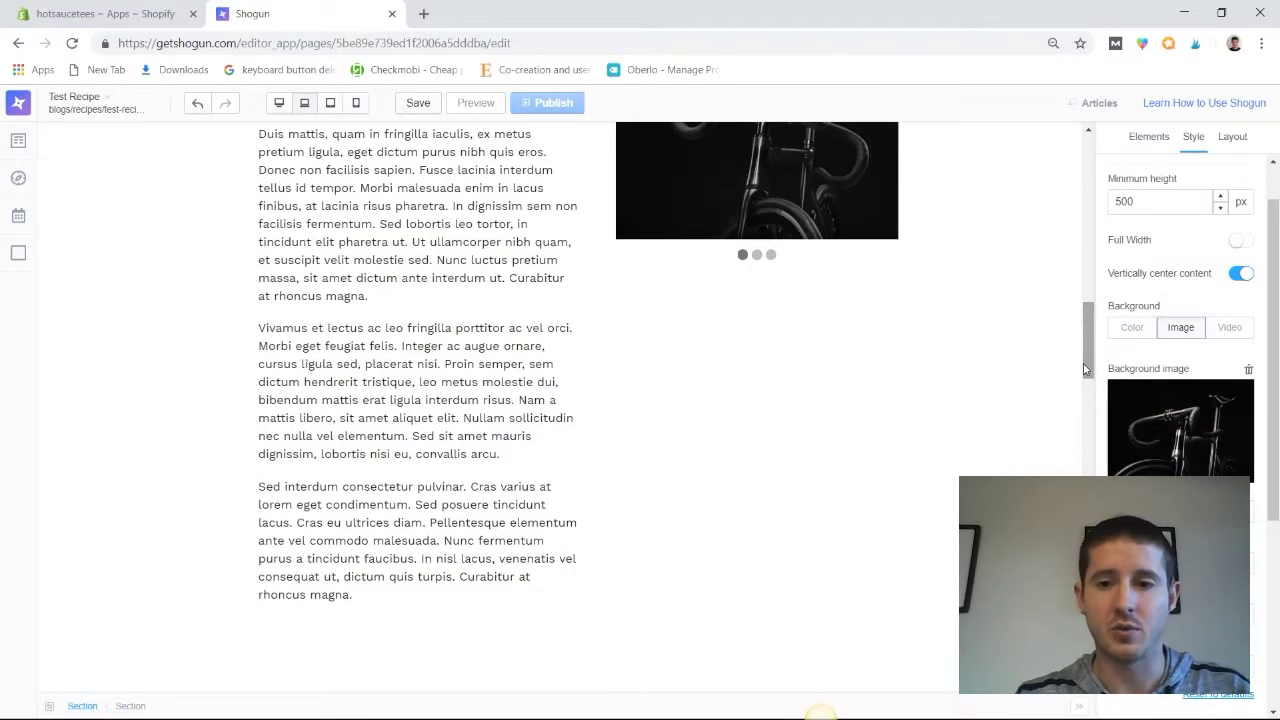
pyautogui.moveTo(1087, 369); pyautogui.dragTo(1247, 265)
pyautogui.scroll(1, 1195, 210)
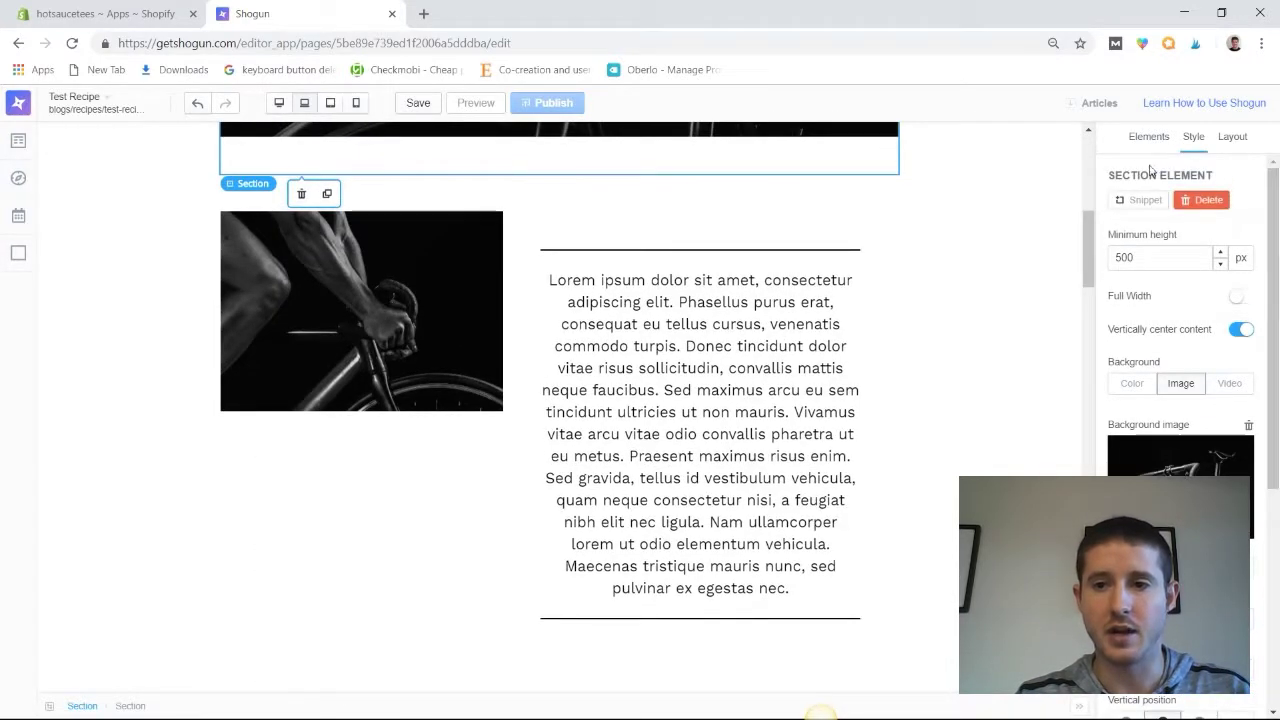
# - Add a Social element between the bicycle image section and the picture-and-text columns below it
pyautogui.click(1147, 137)
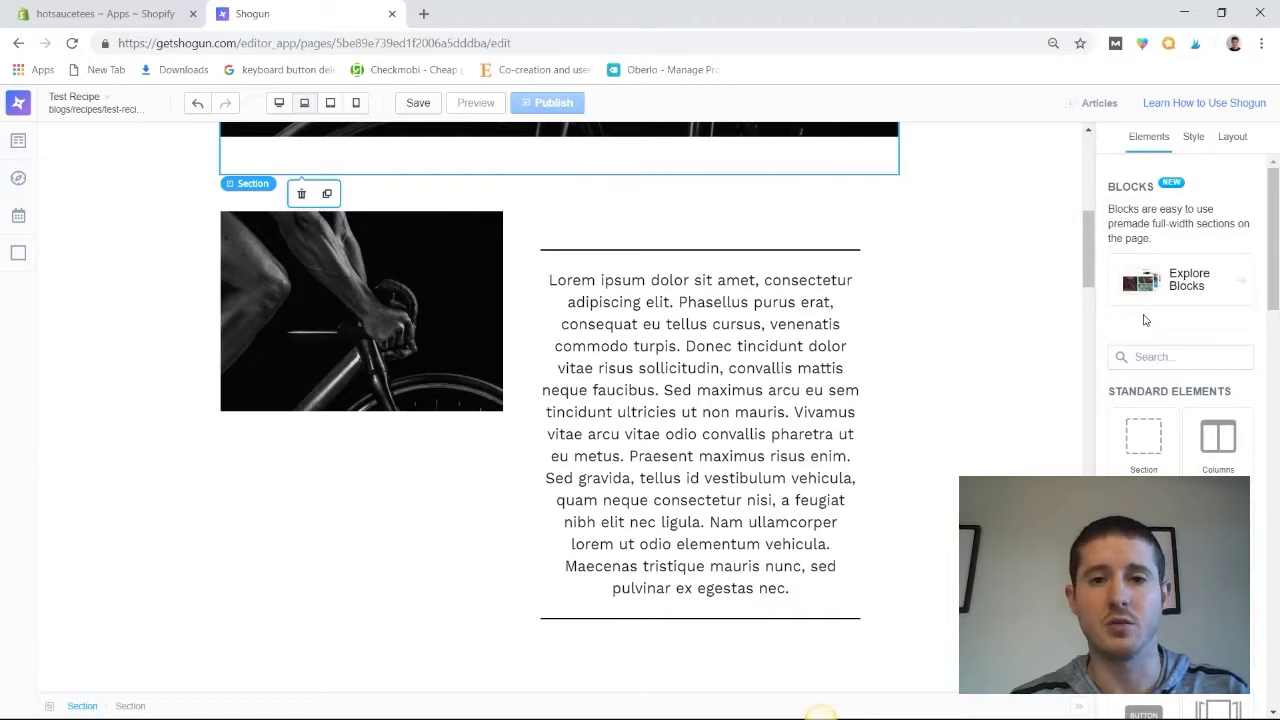
pyautogui.moveTo(1275, 238); pyautogui.dragTo(1270, 375)
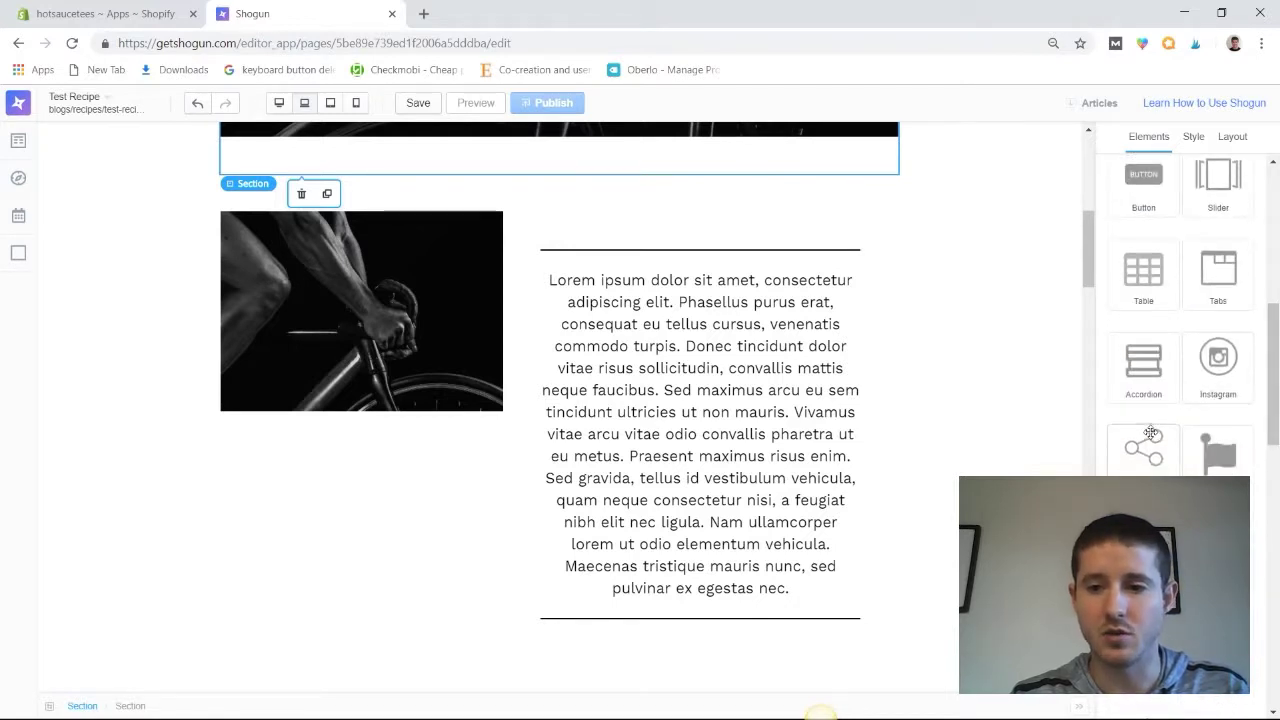
pyautogui.moveTo(1150, 444); pyautogui.dragTo(610, 193)
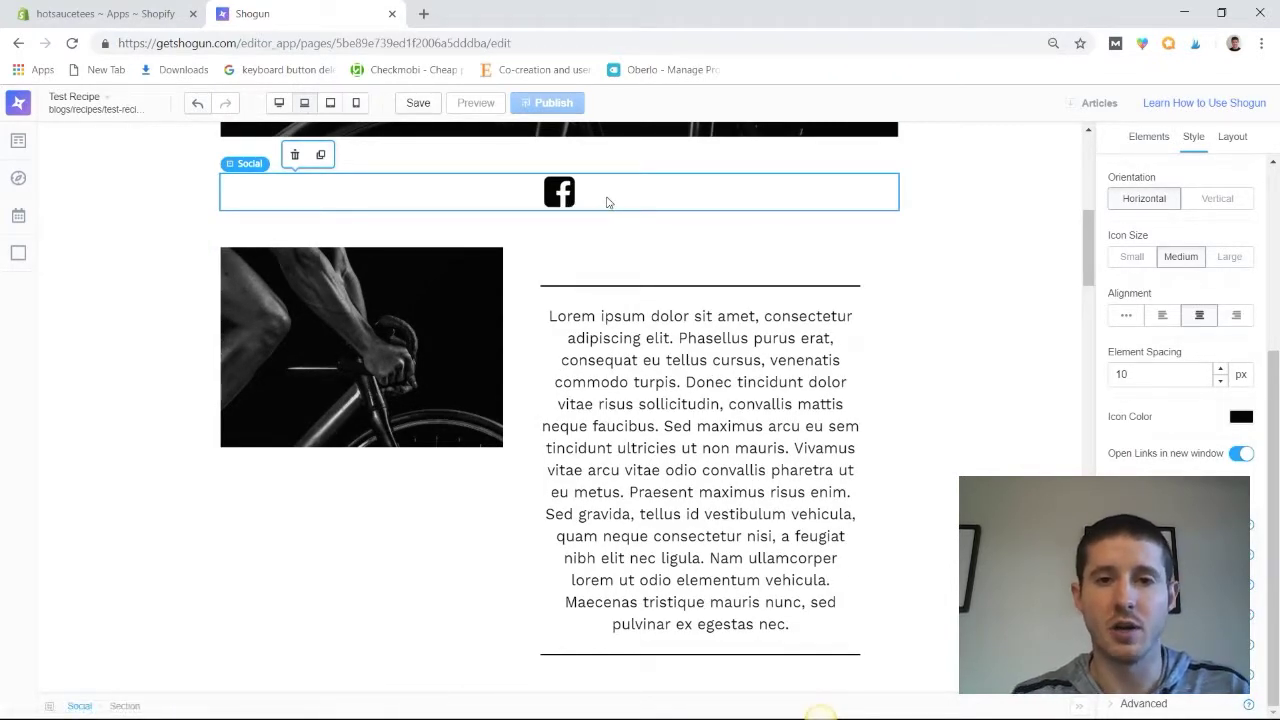
# - Insert a Form element directly above the separator that precedes the "Cycling as contemporary art" heading
pyautogui.click(1138, 137)
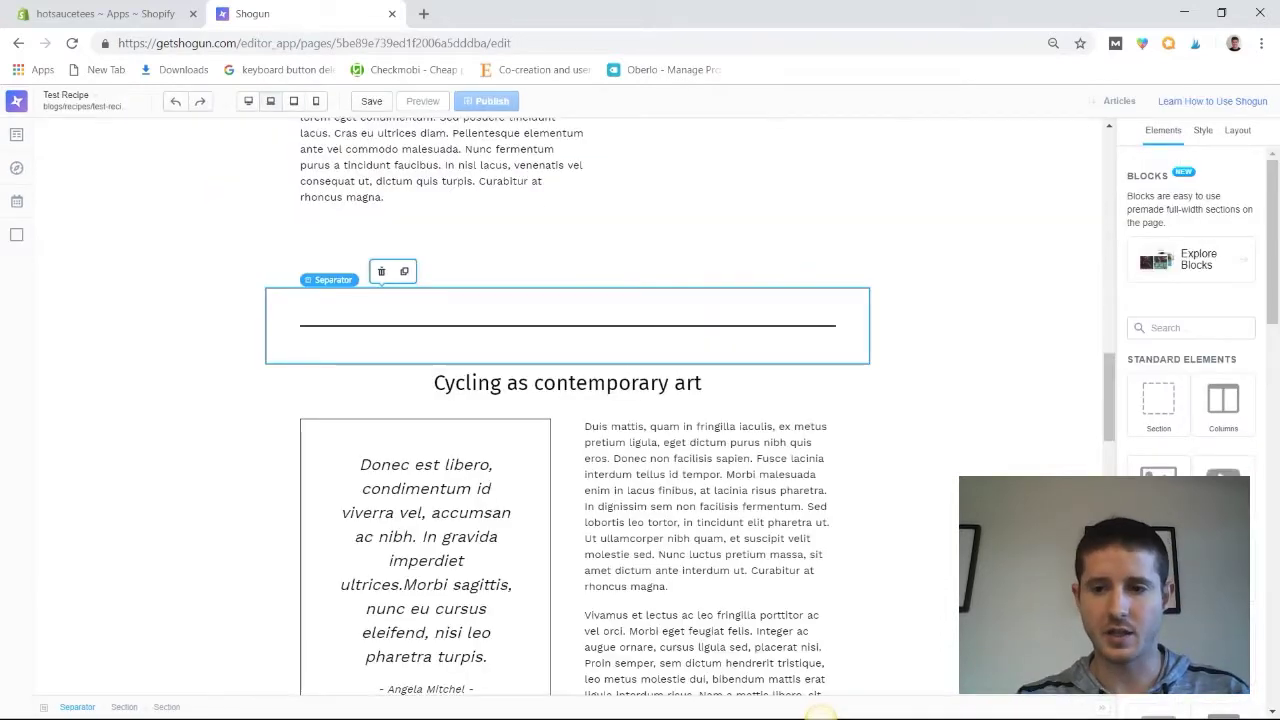
pyautogui.moveTo(1274, 300); pyautogui.dragTo(1276, 505)
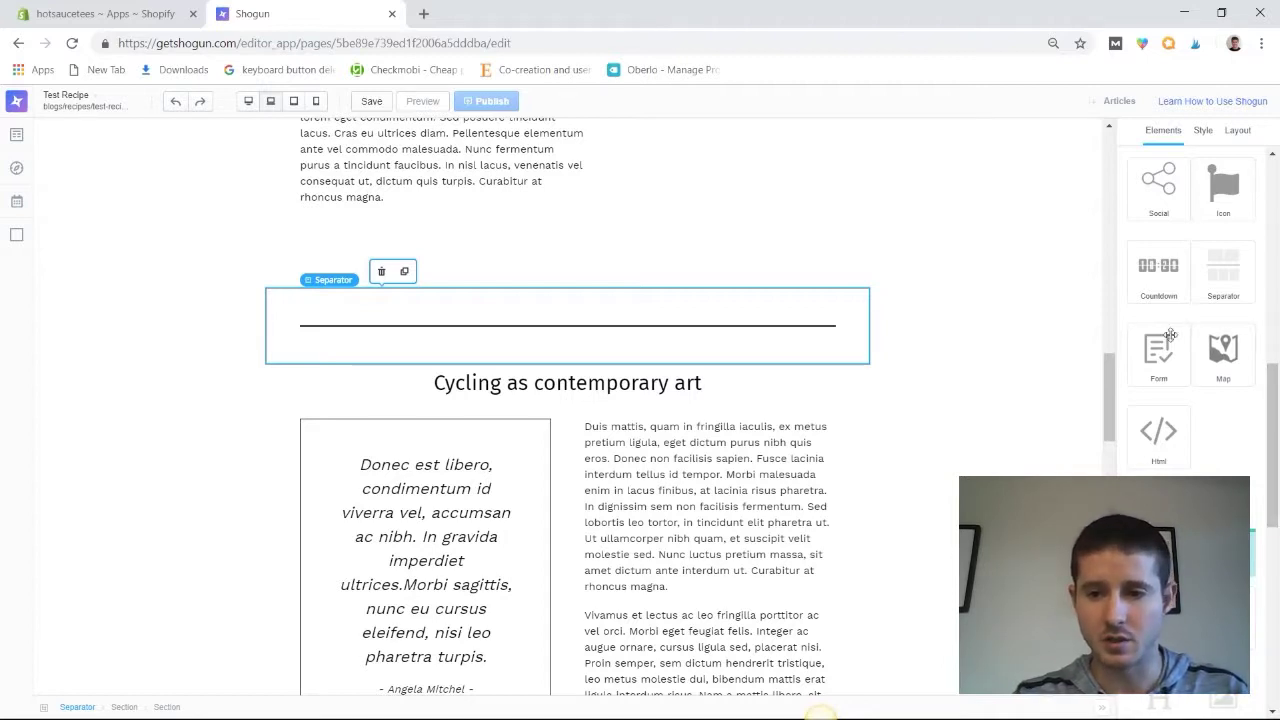
pyautogui.moveTo(786, 354); pyautogui.dragTo(589, 452)
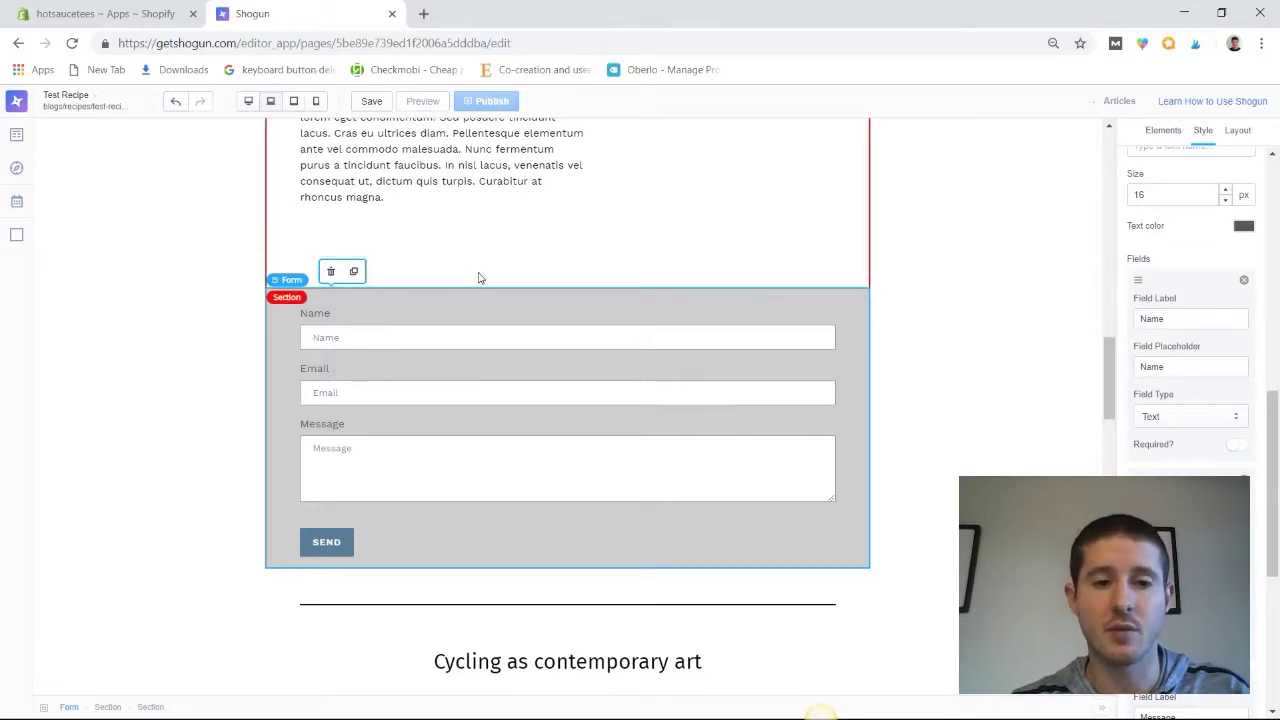
# - Remove the Message field from the form, keeping only the Name and Email fields
pyautogui.click(480, 478)
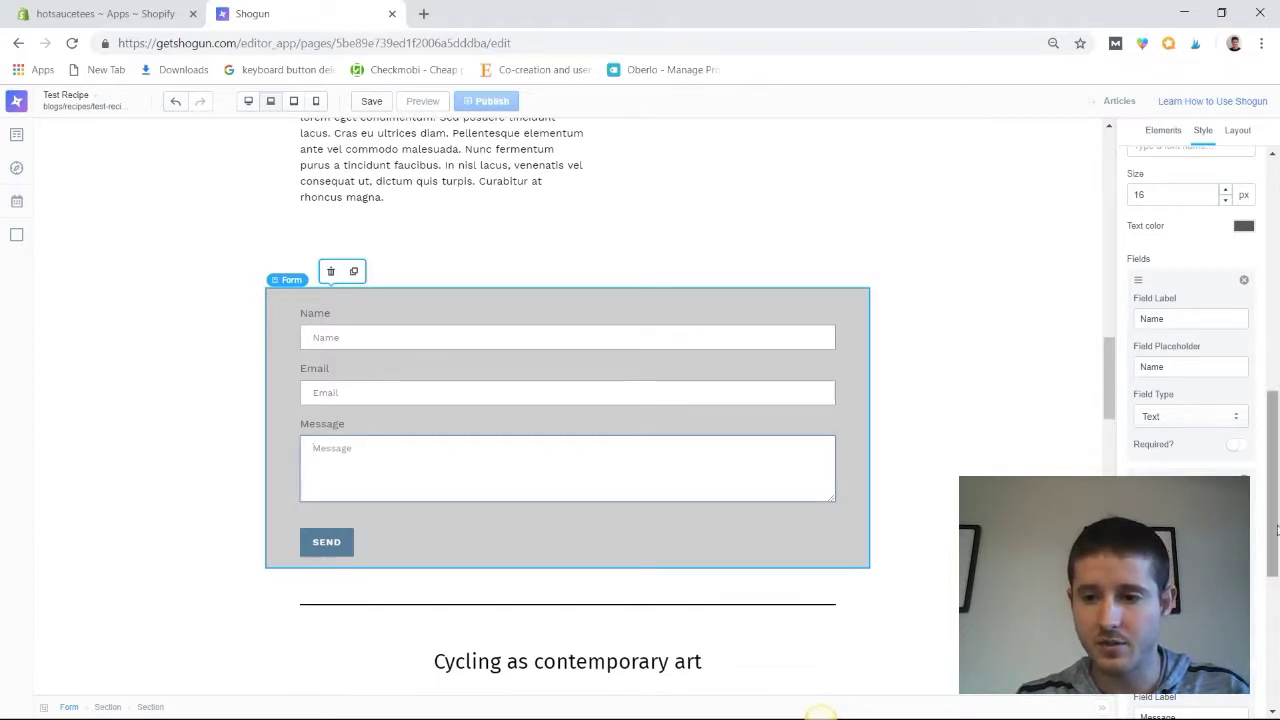
pyautogui.scroll(-3, 1190, 330)
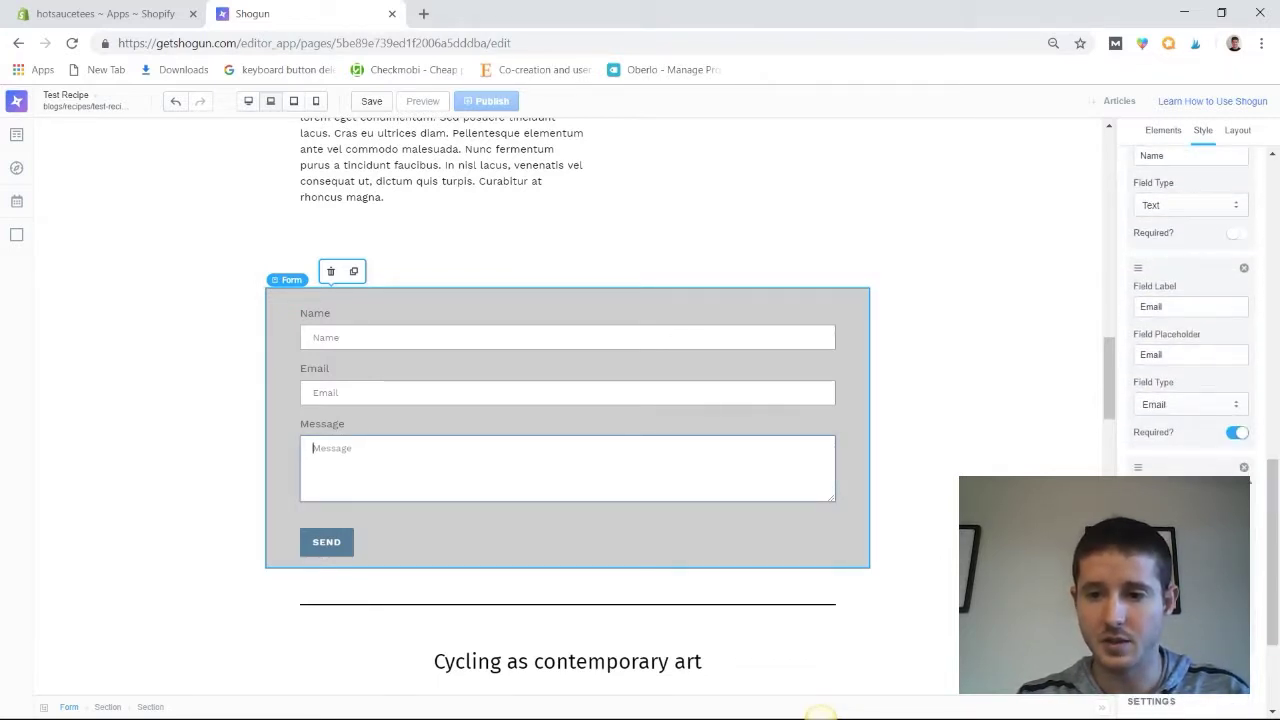
pyautogui.click(1244, 467)
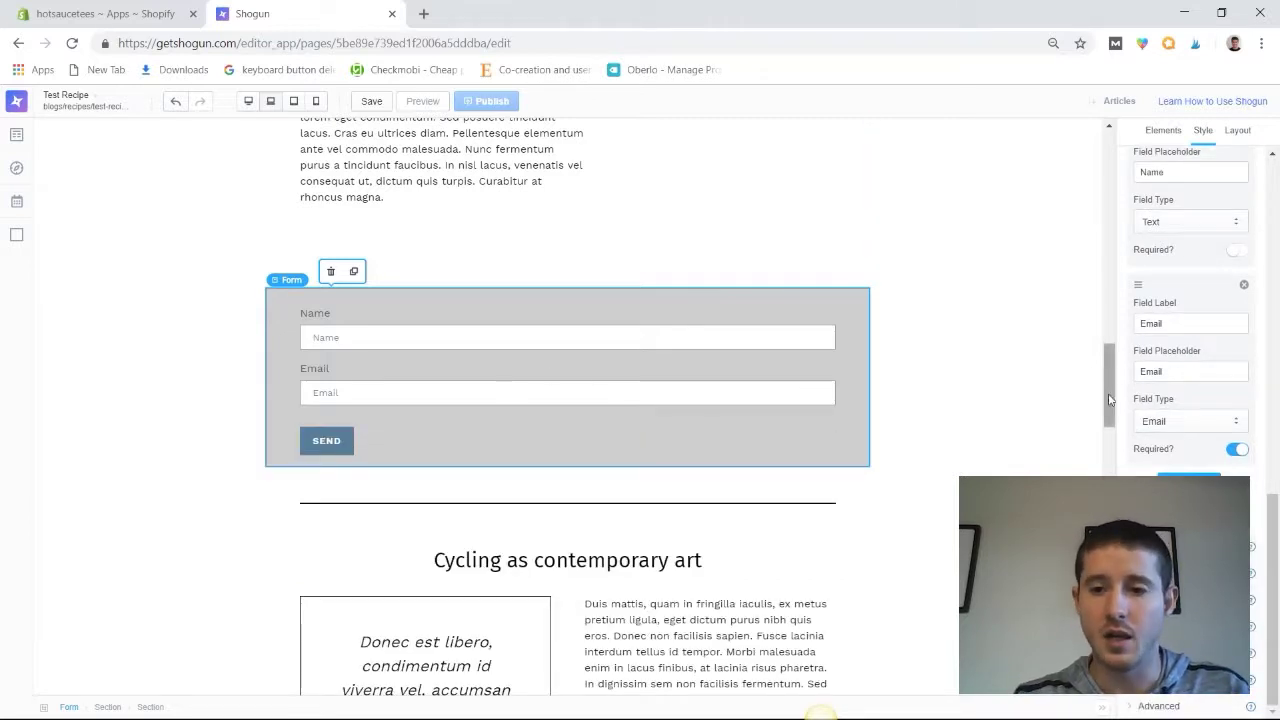
pyautogui.scroll(-7, 1108, 399)
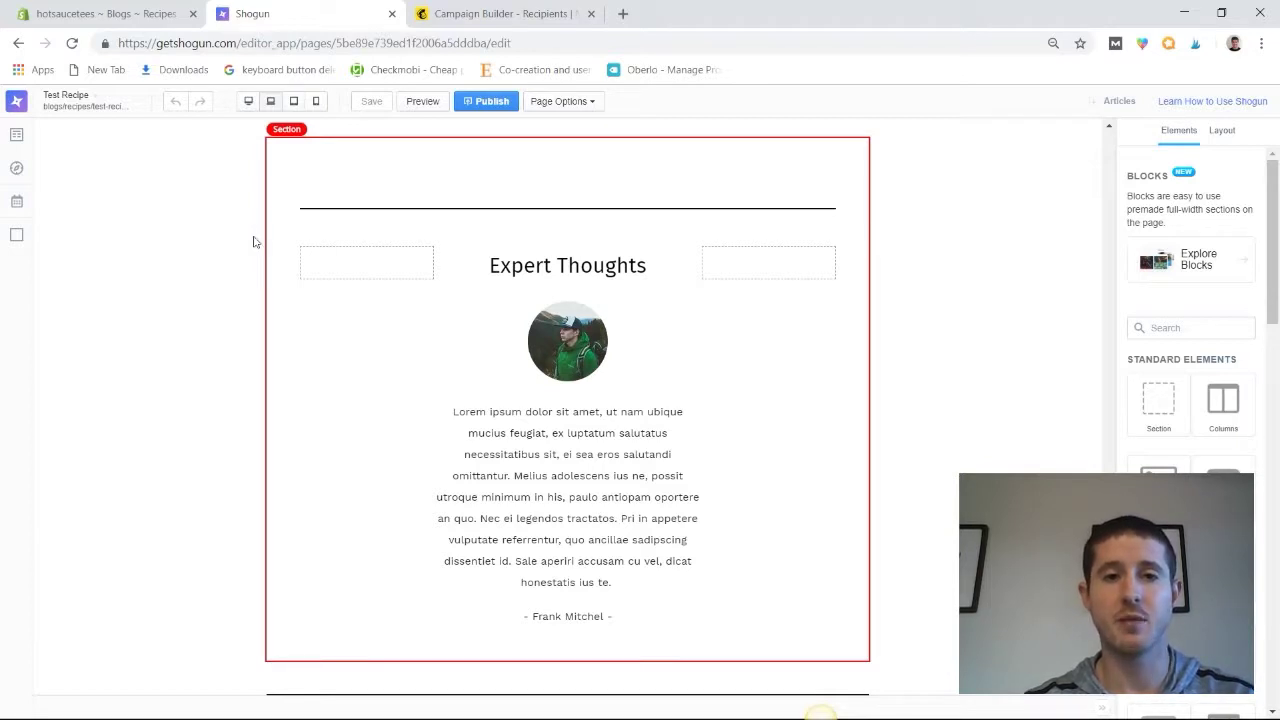
# - Open Form Data from the Shogun dashboard, and view the import option for the "Recpies" list in Mailchimp
pyautogui.click(16, 101)
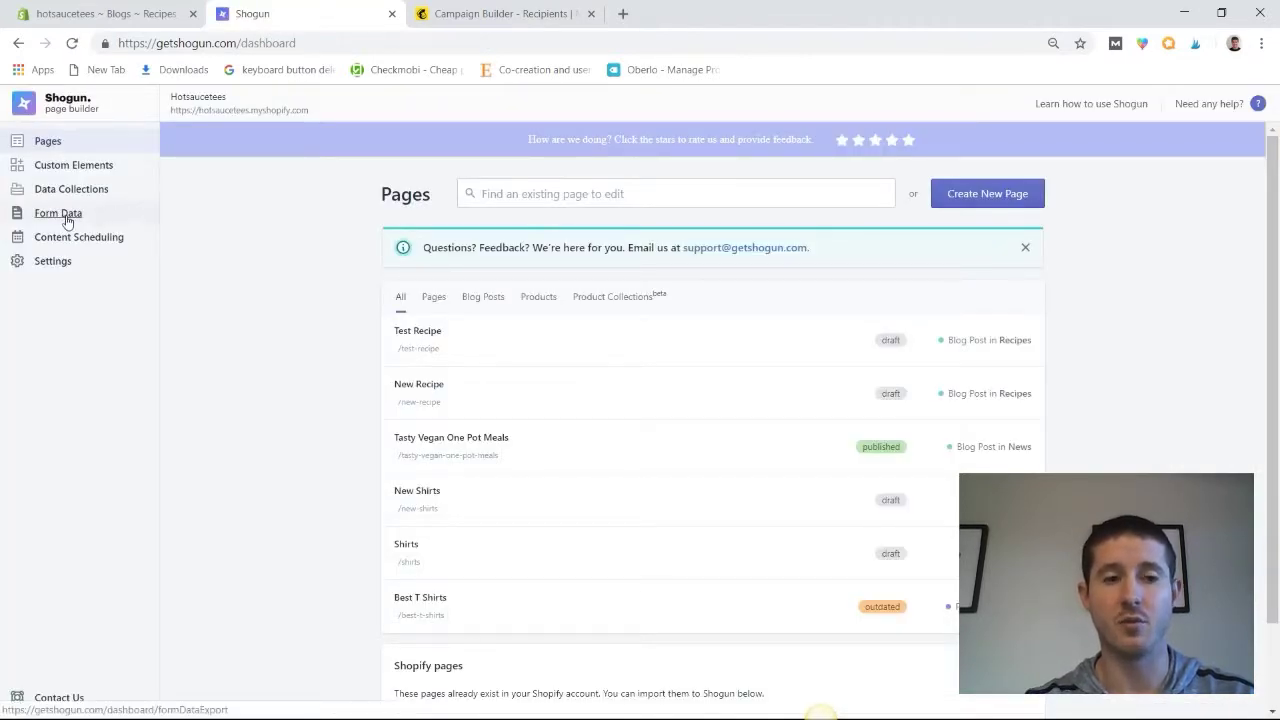
pyautogui.click(66, 219)
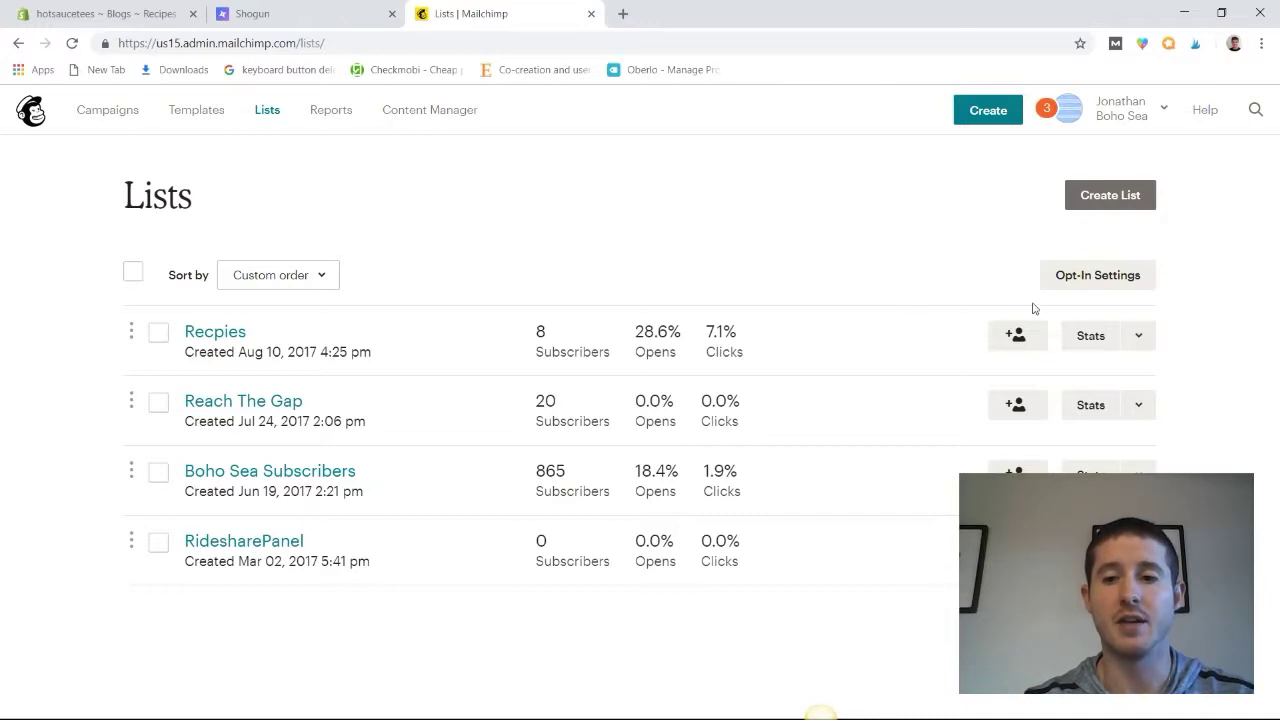
pyautogui.click(1137, 337)
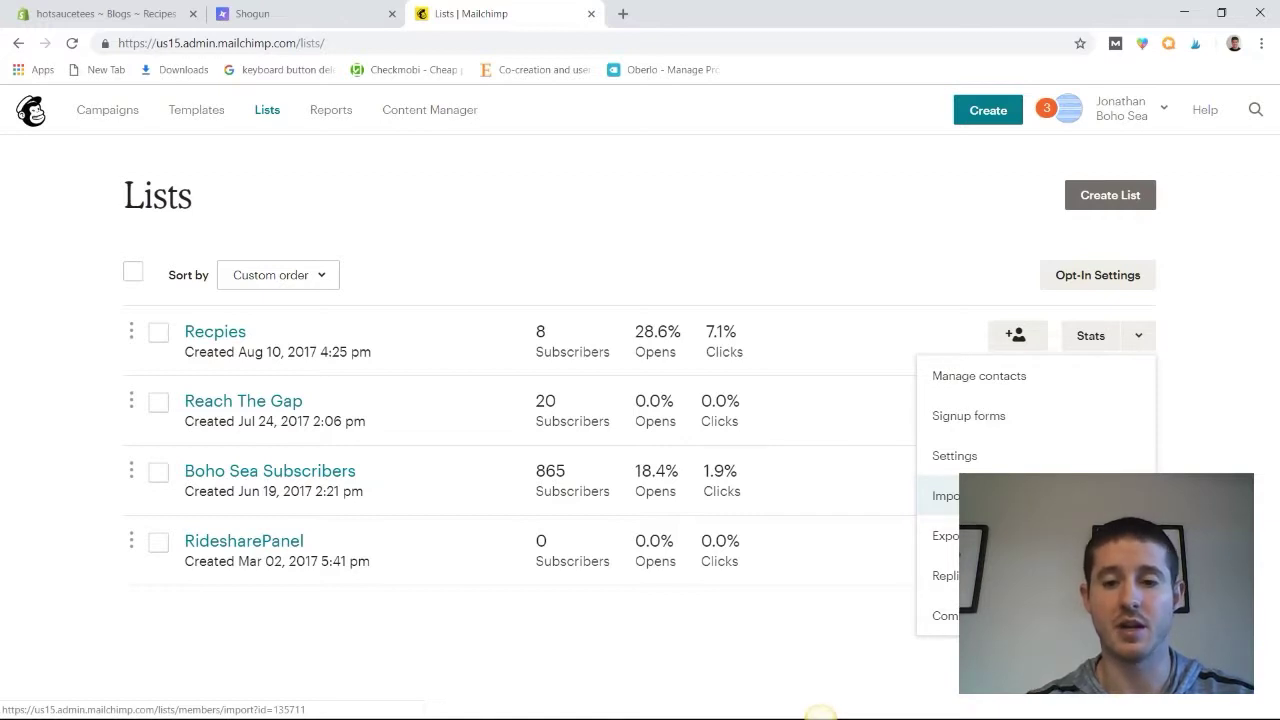
pyautogui.click(901, 261)
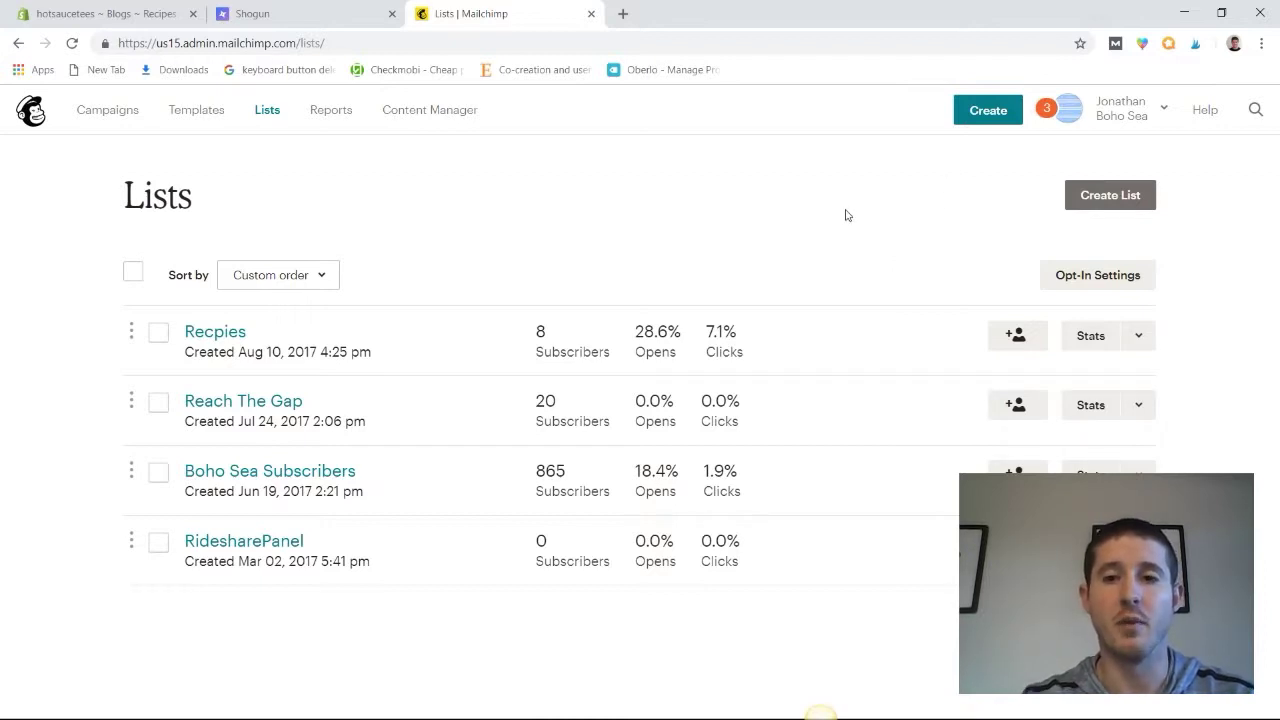
# - Create an automated "Share blog updates" email campaign in Mailchimp for the "Recpies" list and begin its setup
pyautogui.click(982, 113)
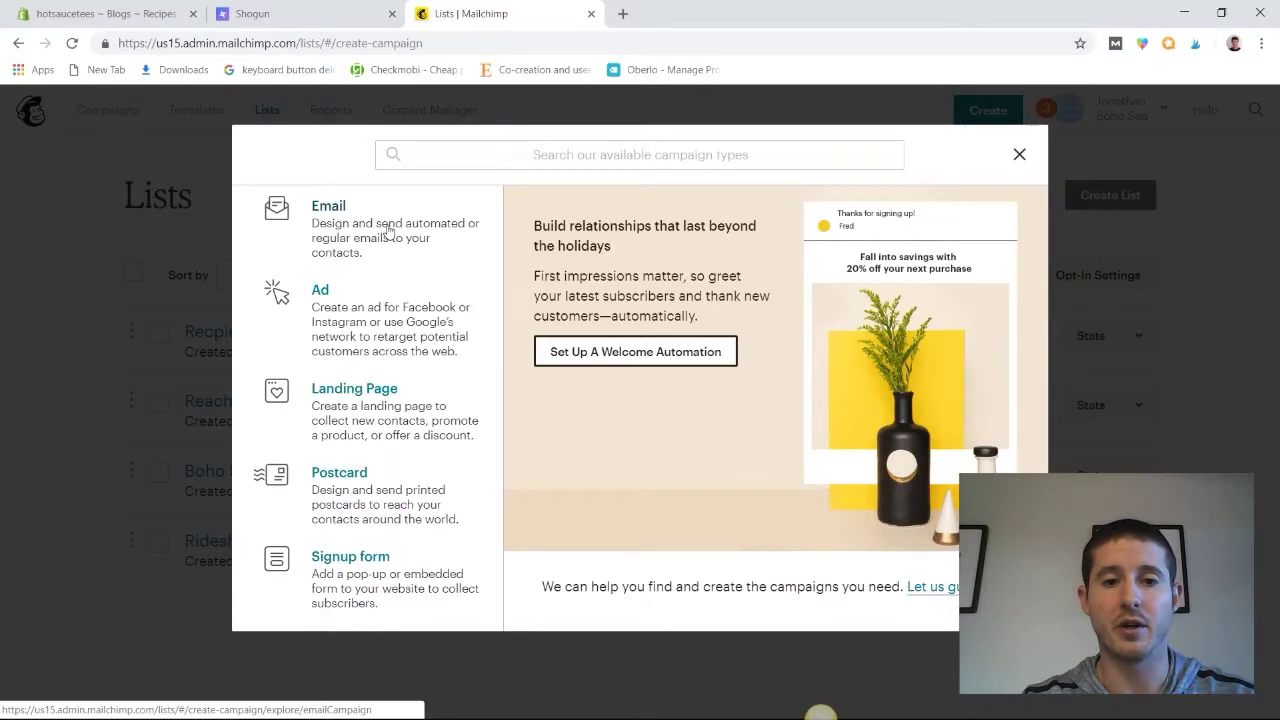
pyautogui.click(388, 230)
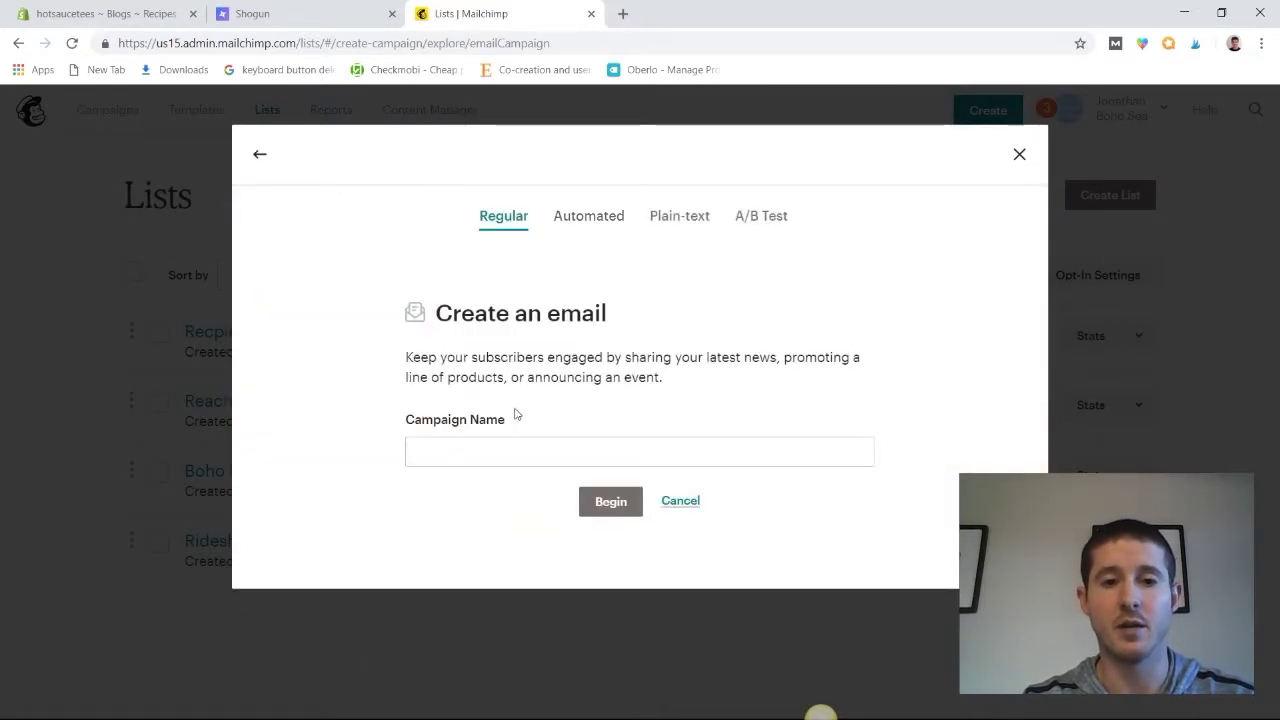
pyautogui.click(588, 216)
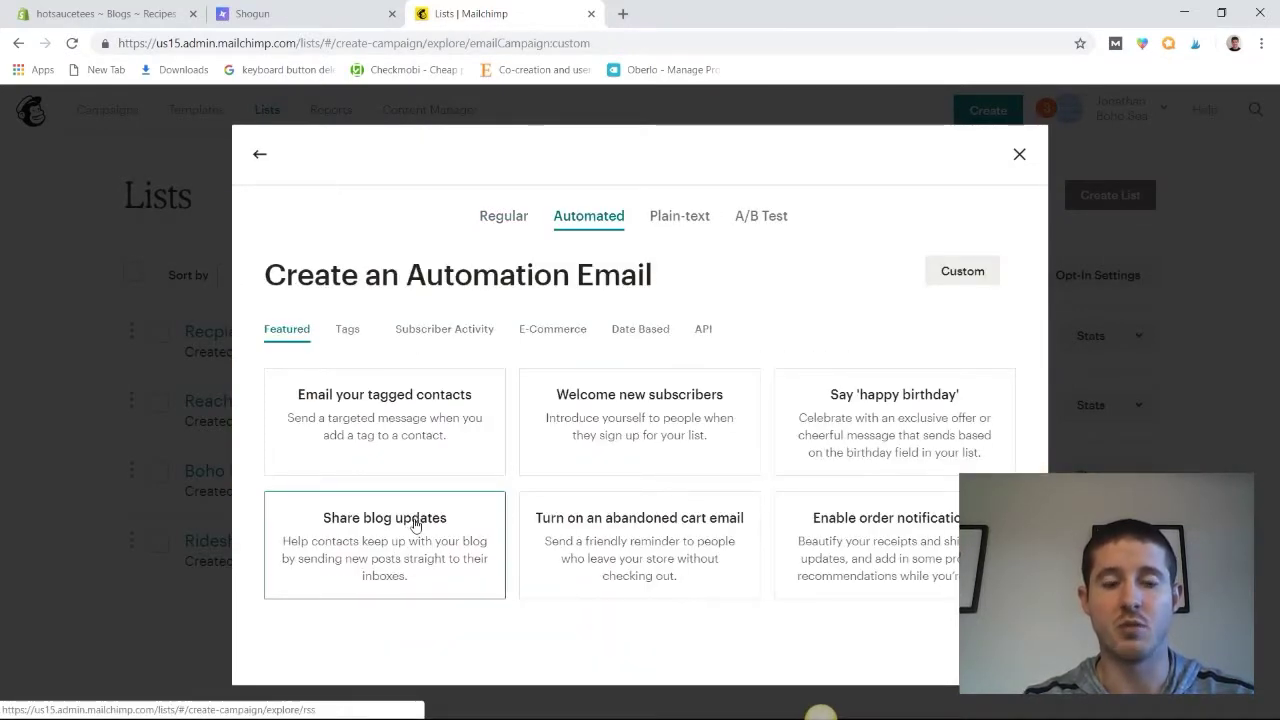
pyautogui.click(416, 524)
pyautogui.click(555, 444)
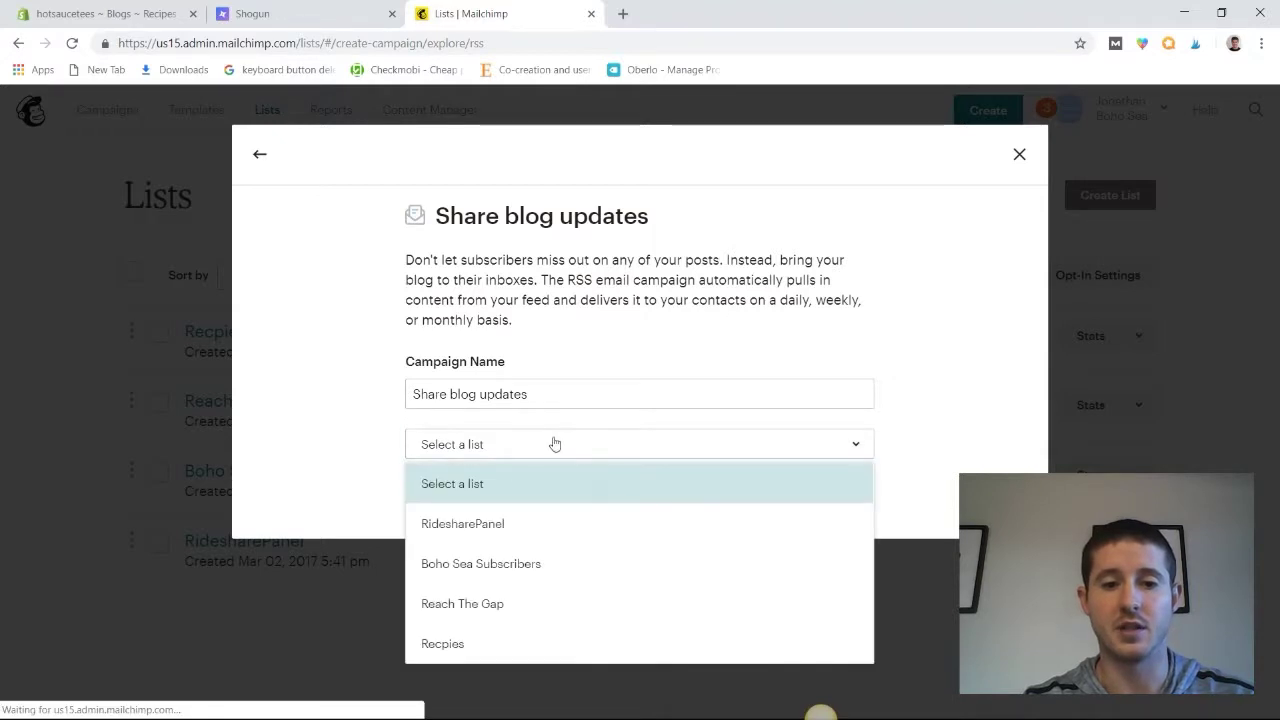
pyautogui.click(477, 650)
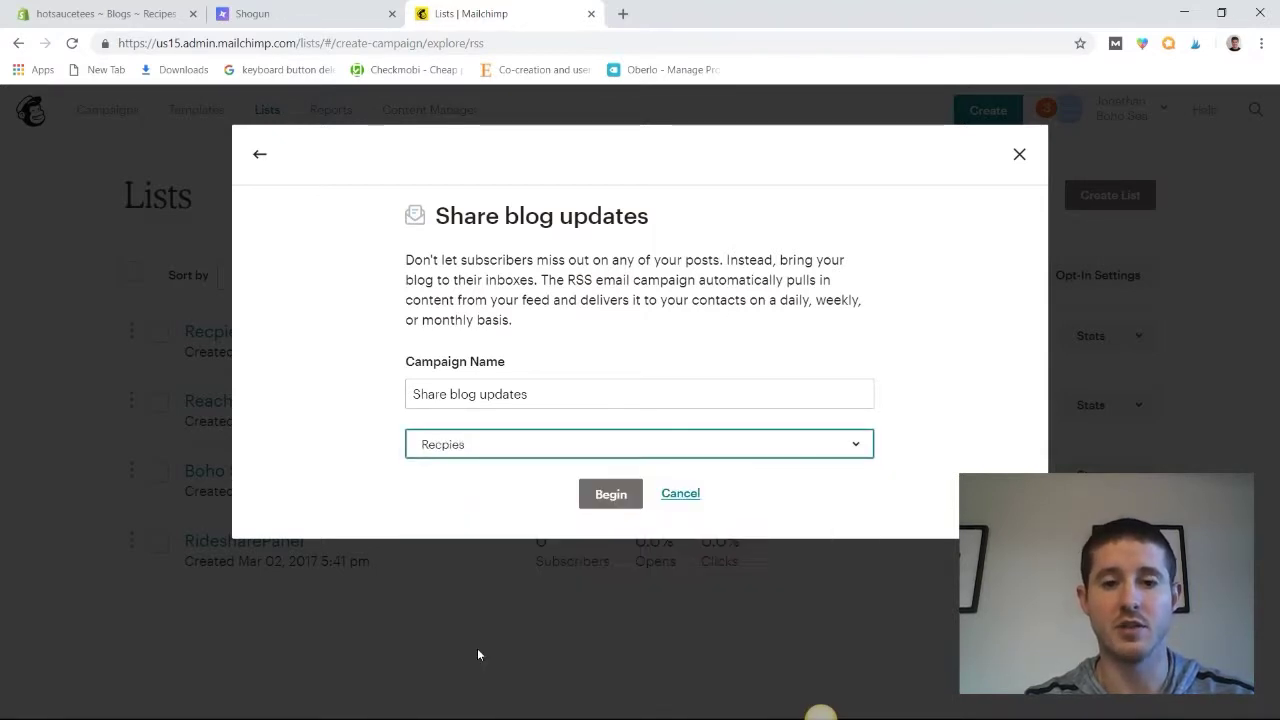
pyautogui.click(609, 494)
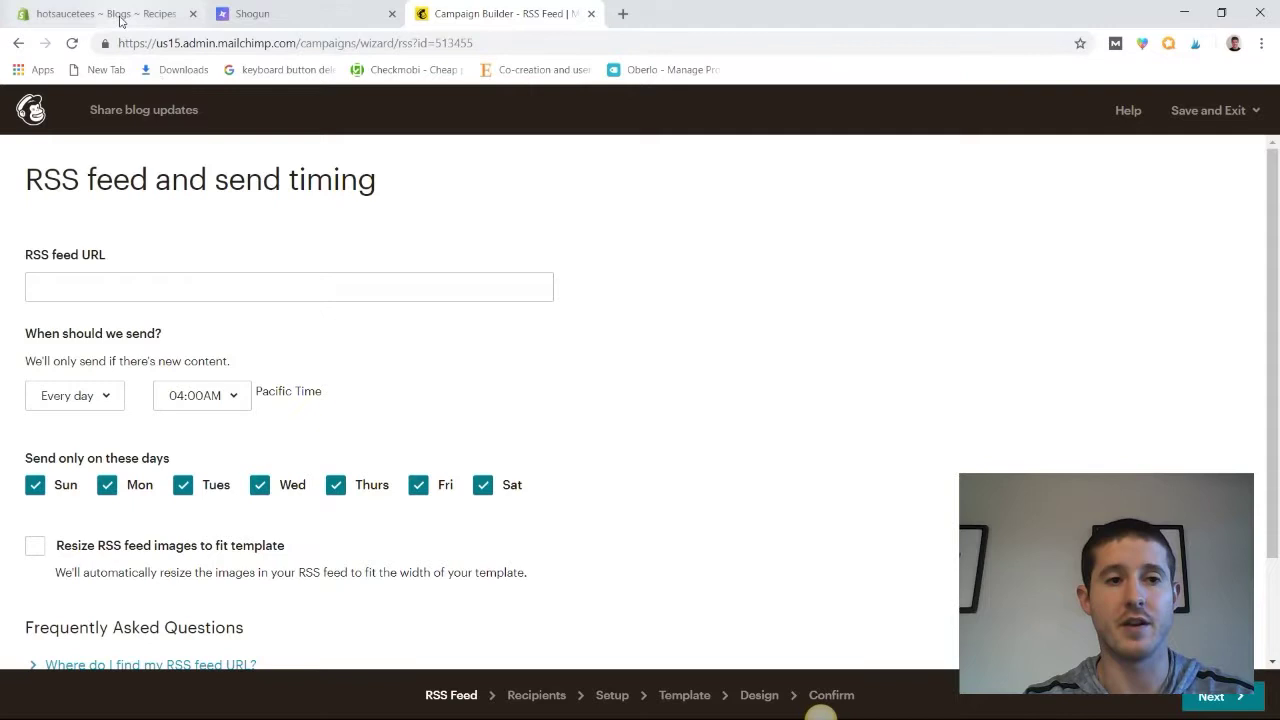
# - Switch to Shopify, open the Recipes blog from the blog management page, and copy its web address
pyautogui.click(120, 15)
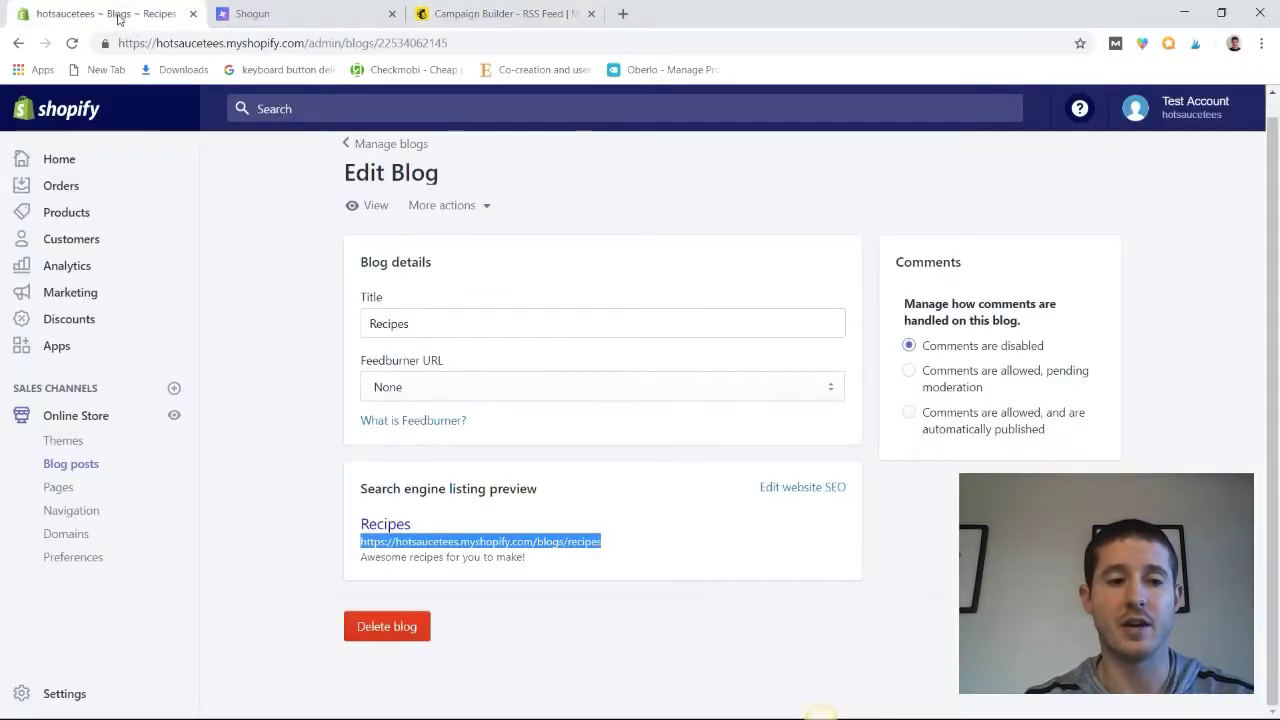
pyautogui.click(71, 466)
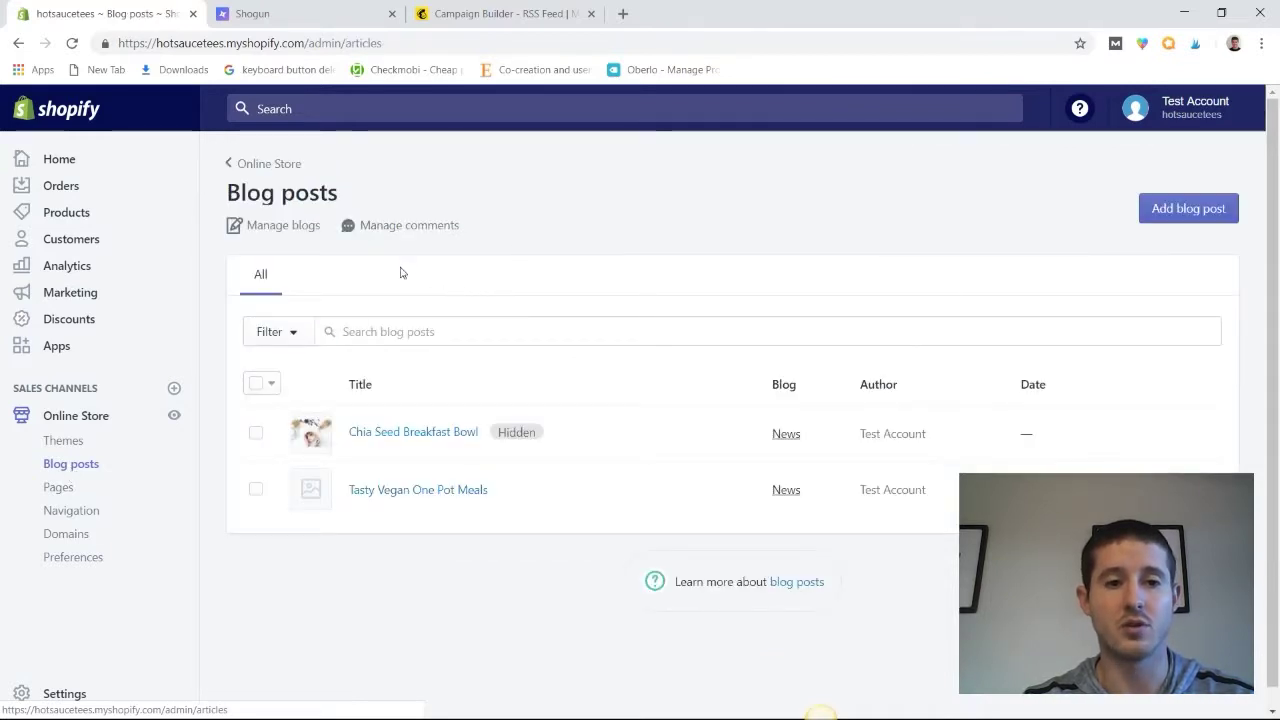
pyautogui.click(303, 228)
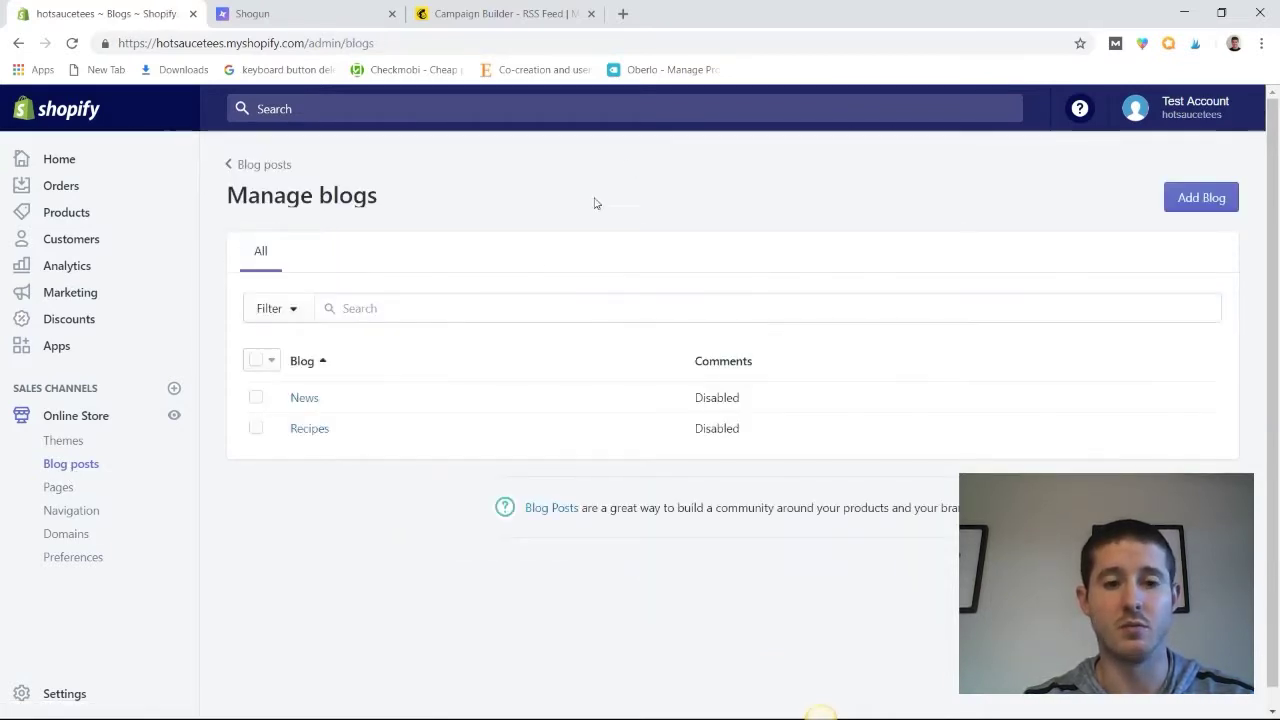
pyautogui.click(319, 433)
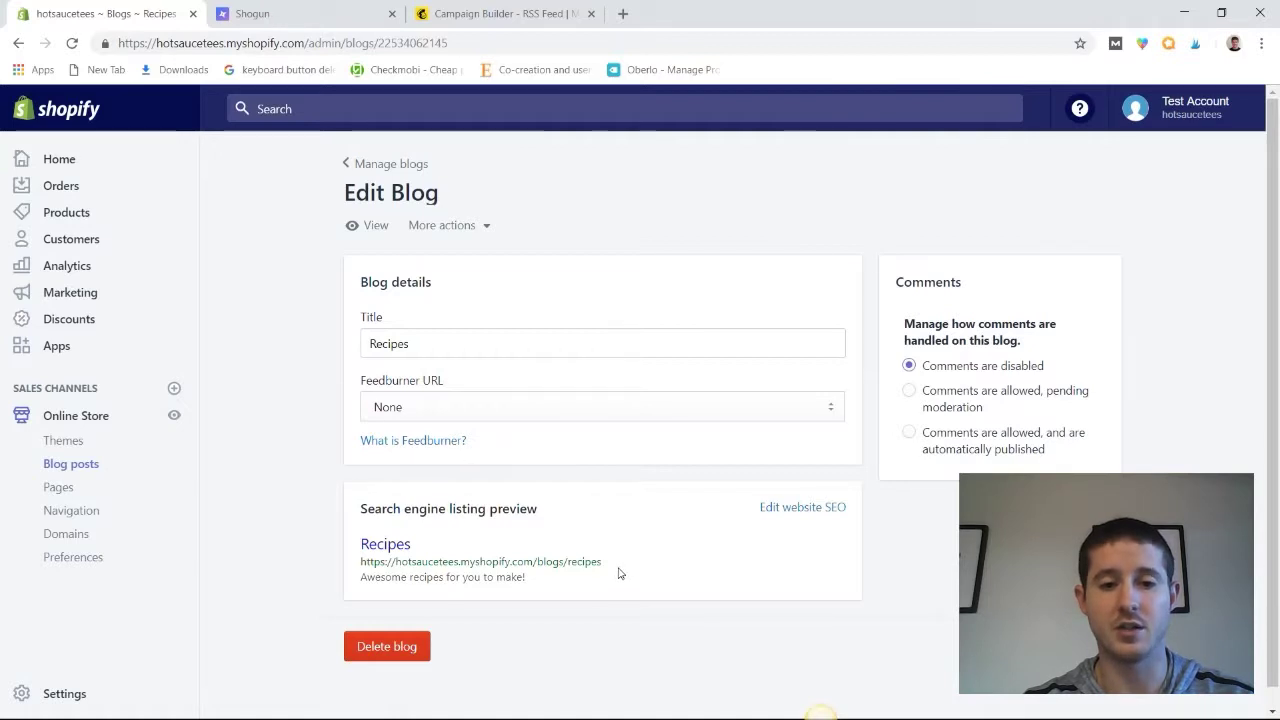
pyautogui.moveTo(611, 571); pyautogui.dragTo(350, 568)
pyautogui.hotkey('ctrl', 'c')
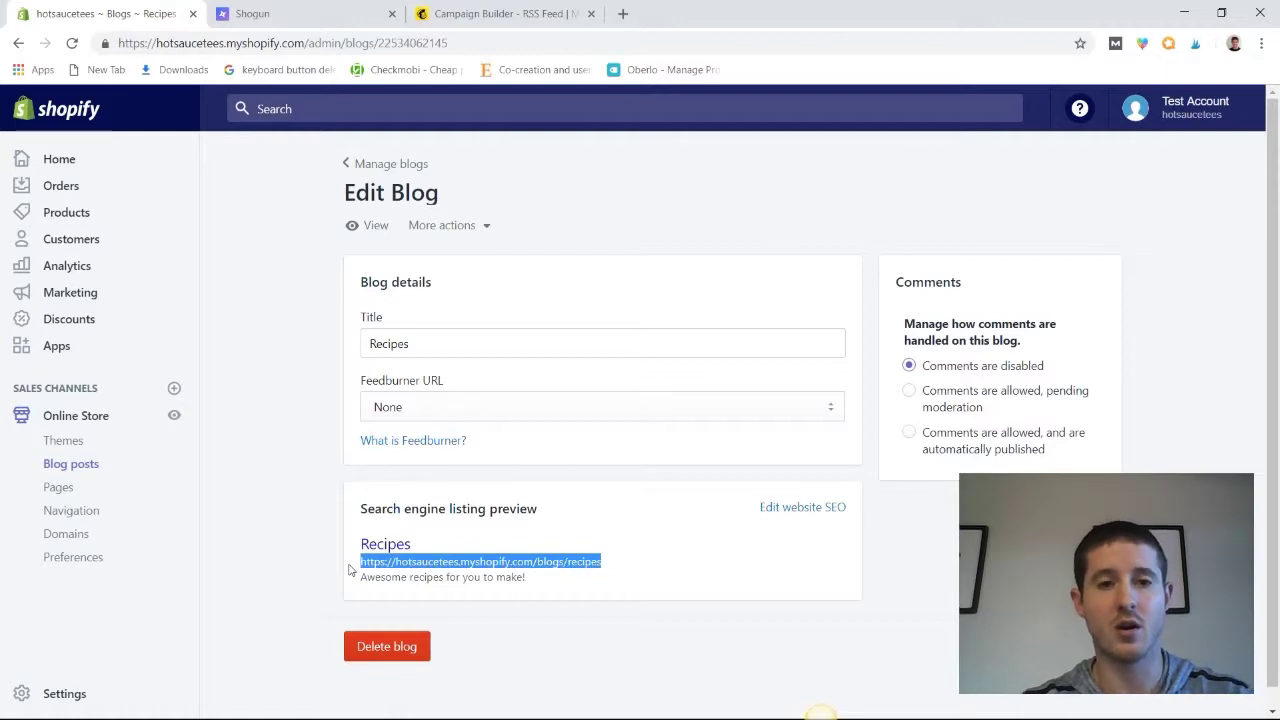
pyautogui.click(478, 13)
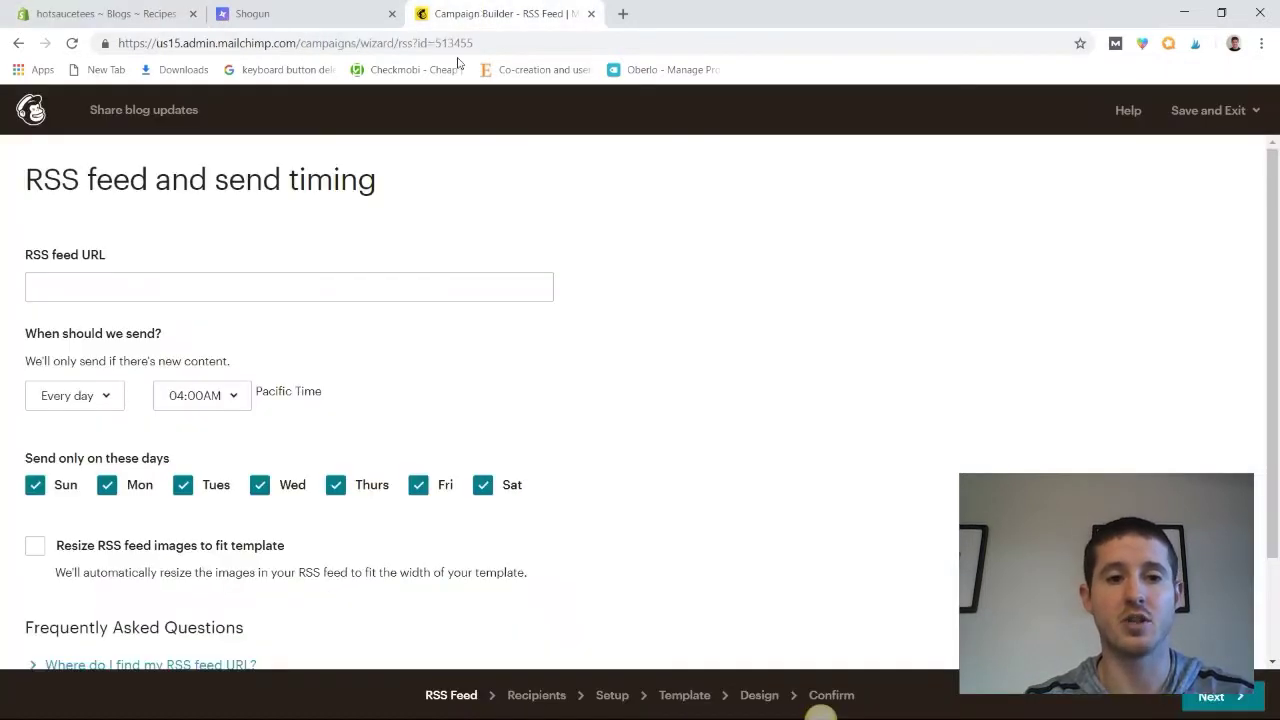
pyautogui.click(214, 280)
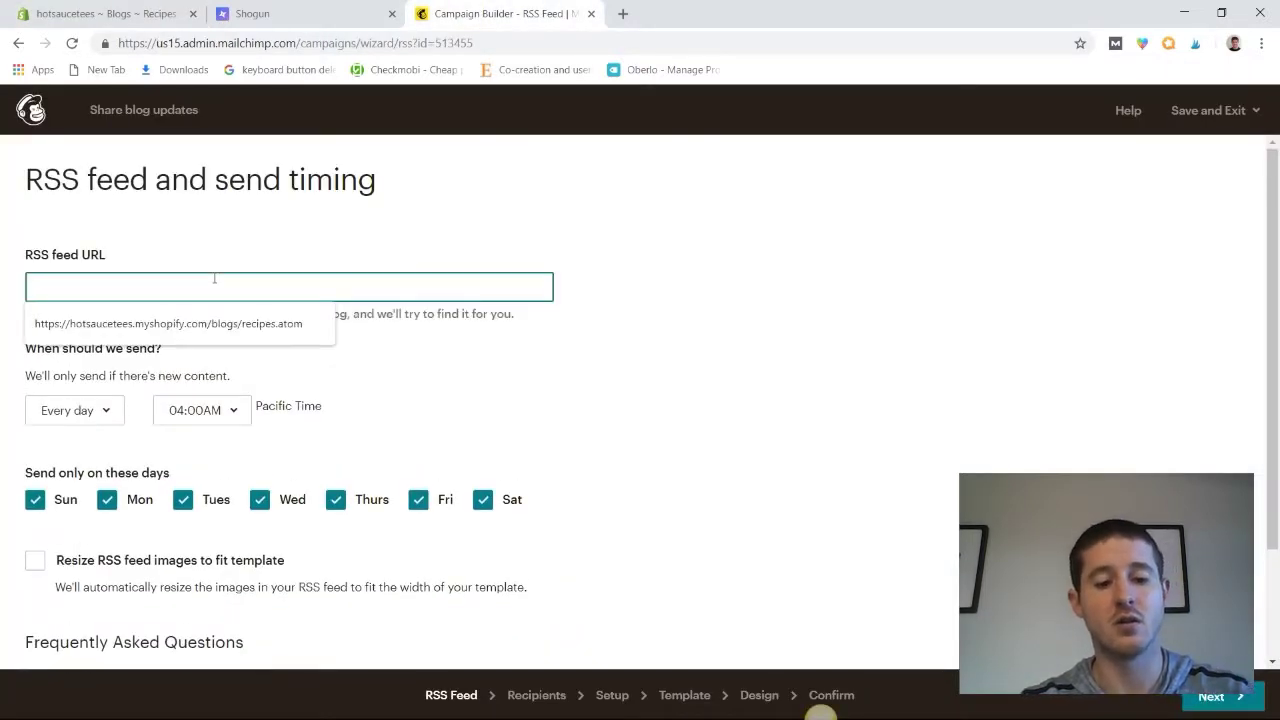
pyautogui.hotkey('ctrl', 'v')
pyautogui.write('.atom')
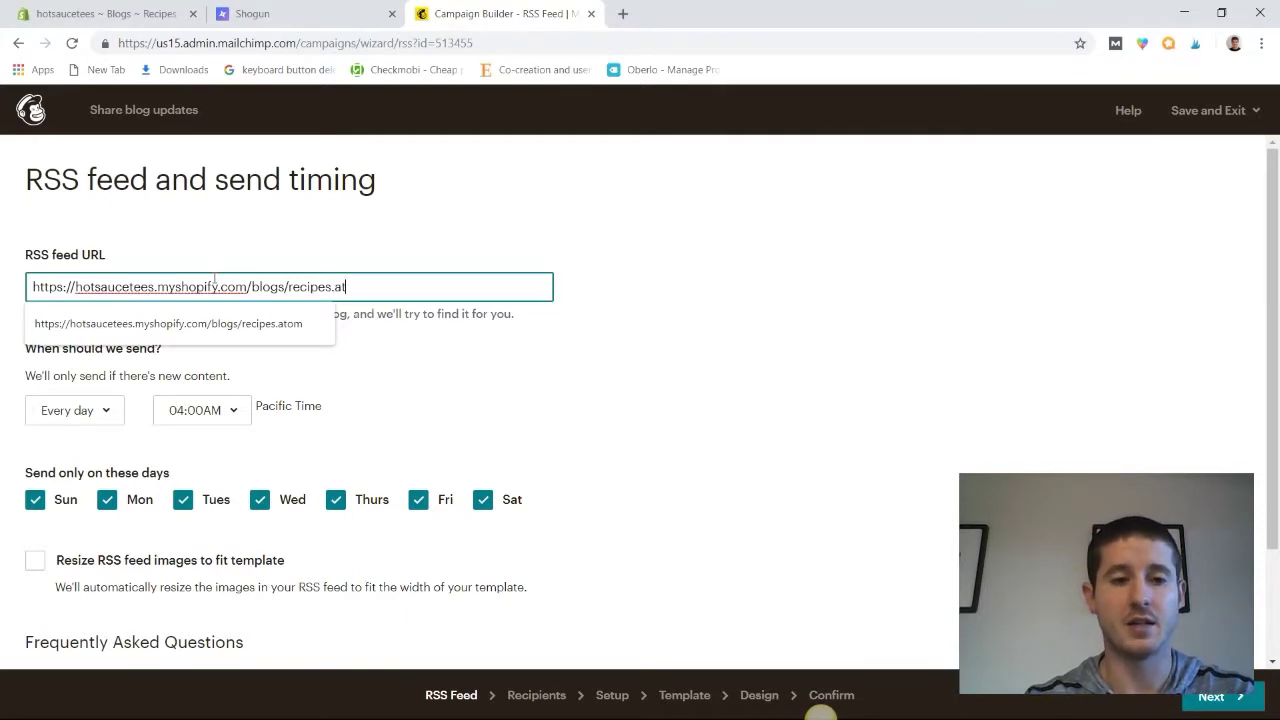